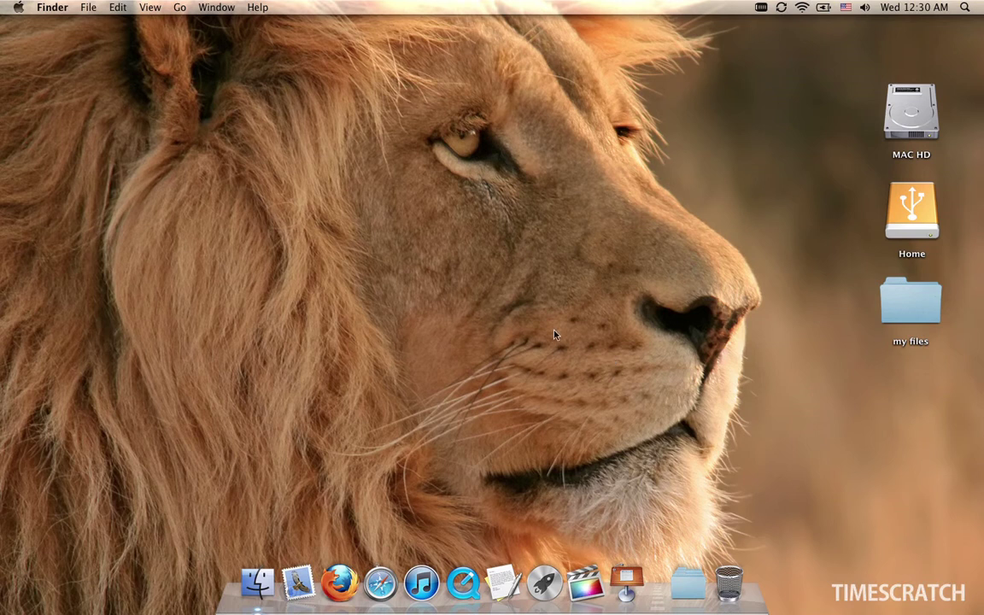
pyautogui.click(182, 6)
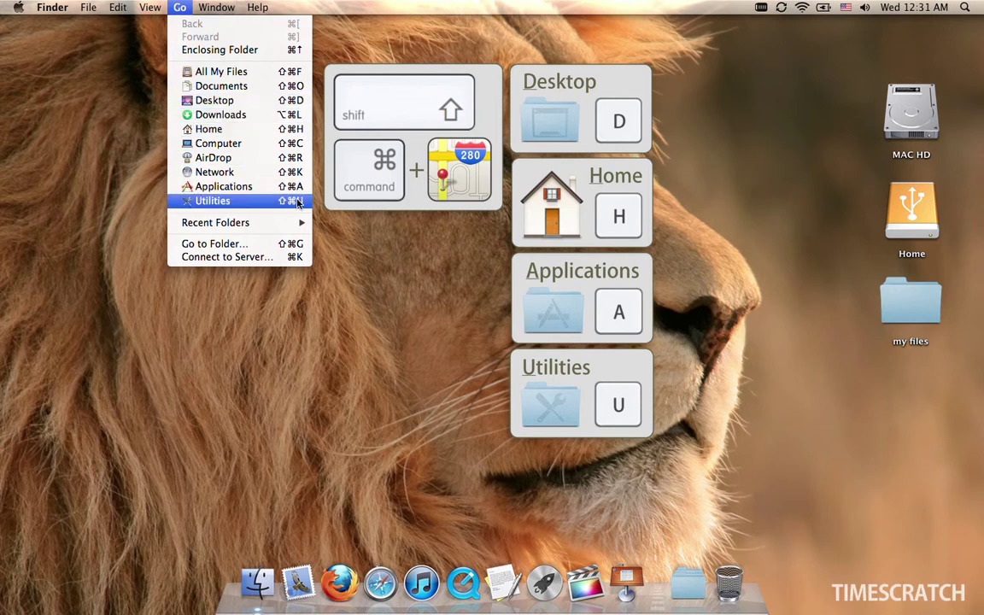
pyautogui.click(358, 201)
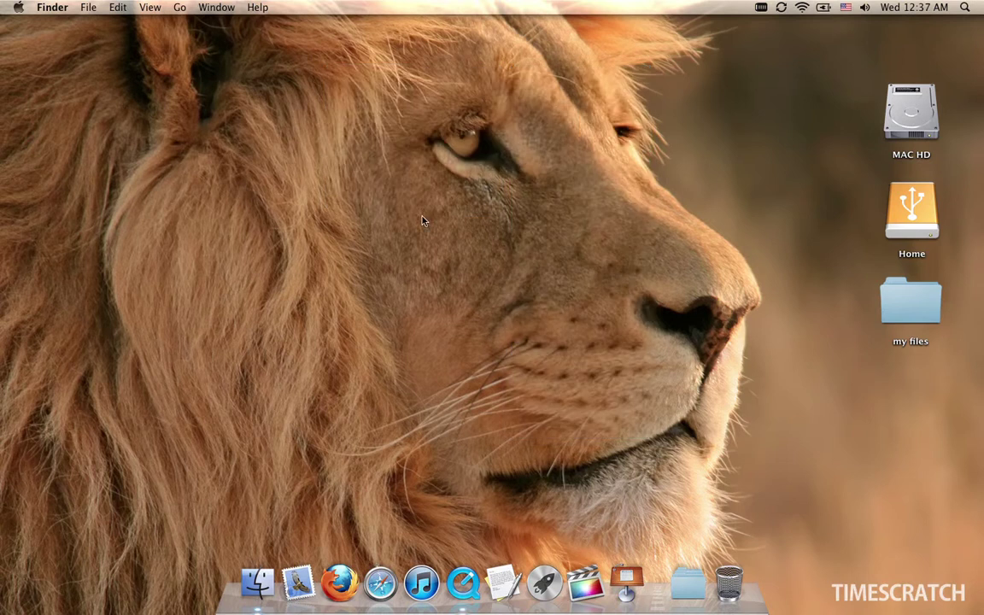
pyautogui.click(178, 8)
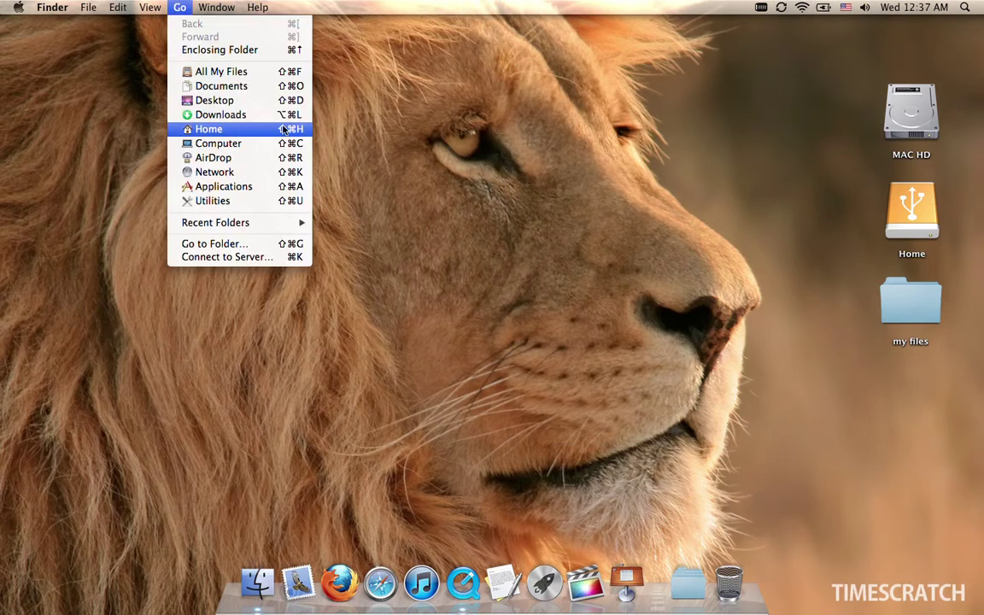
pyautogui.click(504, 162)
# Step: Browse the my files folder on the desktop down to Photos > Rome, and go back to the Desktop folder
pyautogui.doubleClick(910, 303)
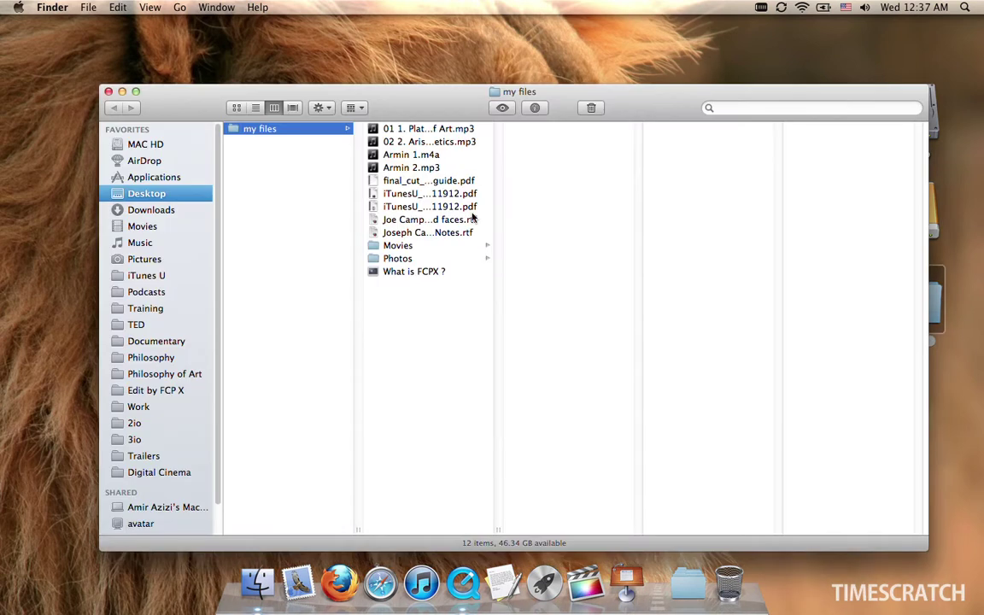
pyautogui.click(416, 246)
pyautogui.click(431, 257)
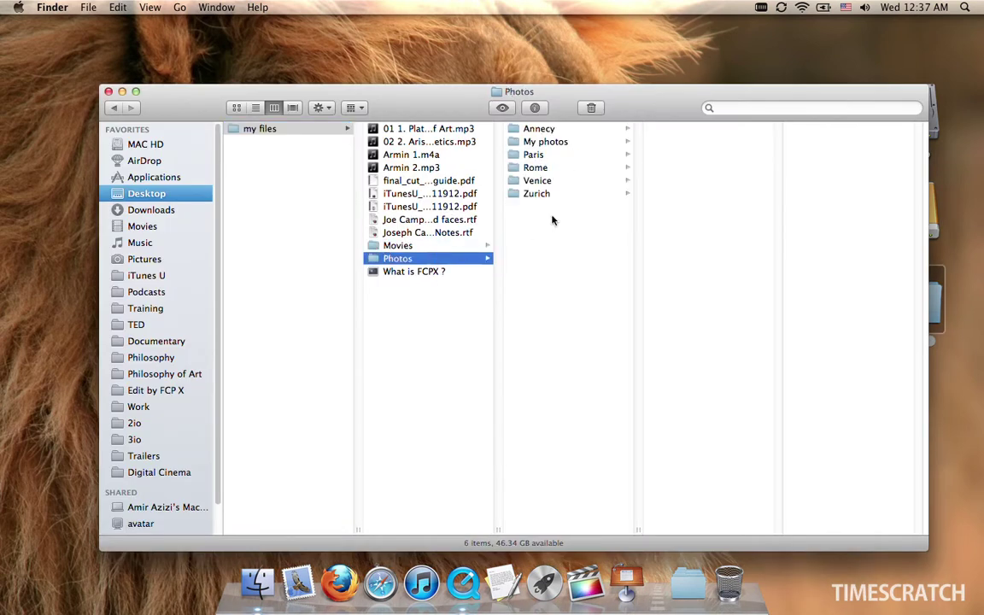
pyautogui.click(564, 168)
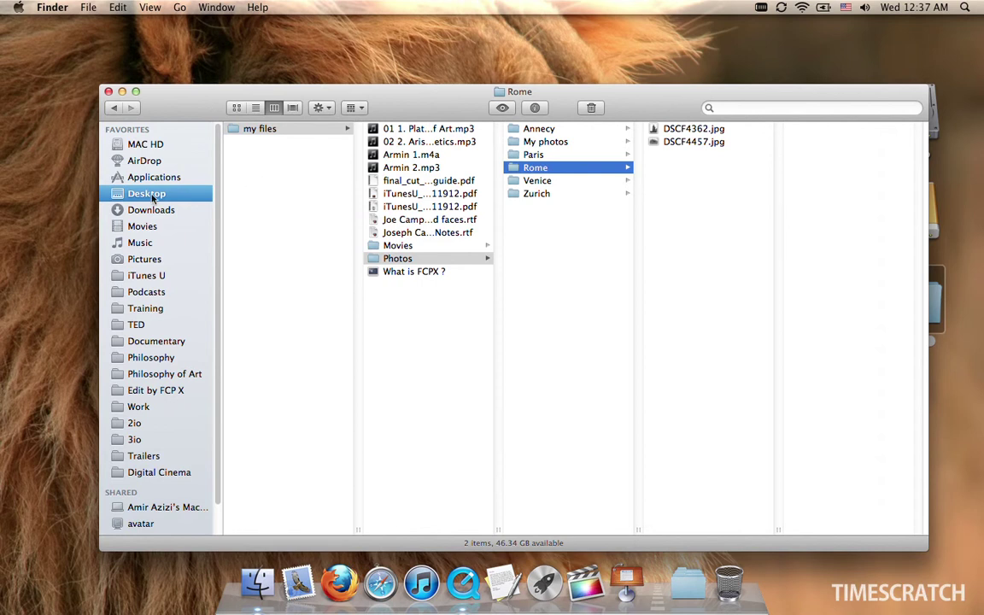
pyautogui.press('super+shift+d')
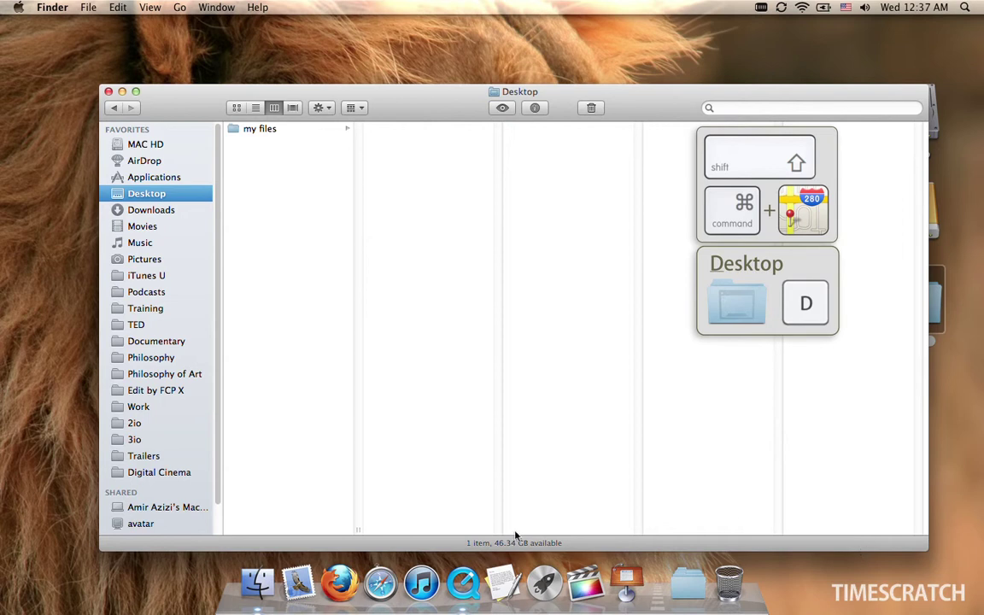
# Step: Switch to QuickTime Player 7, export Potion Of Gala.mov and choose the Desktop folder as the save location
pyautogui.click(462, 583)
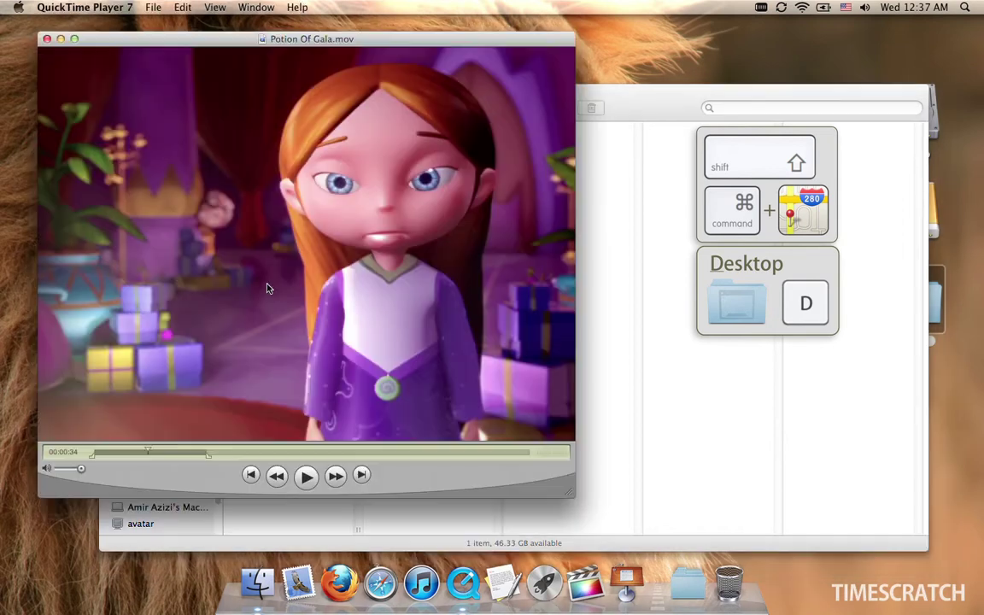
pyautogui.click(155, 7)
pyautogui.click(183, 205)
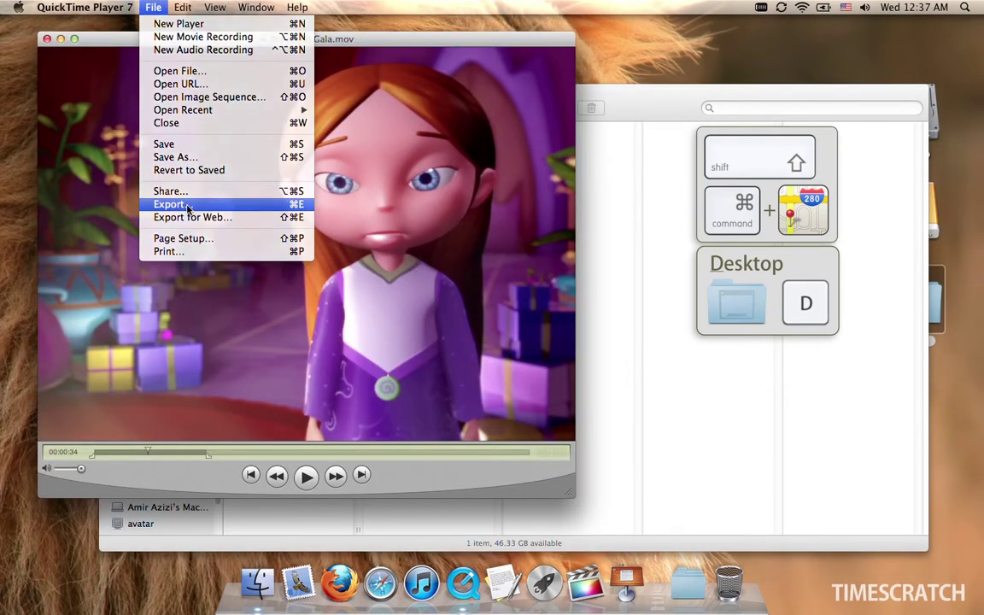
pyautogui.press('super+shift+d')
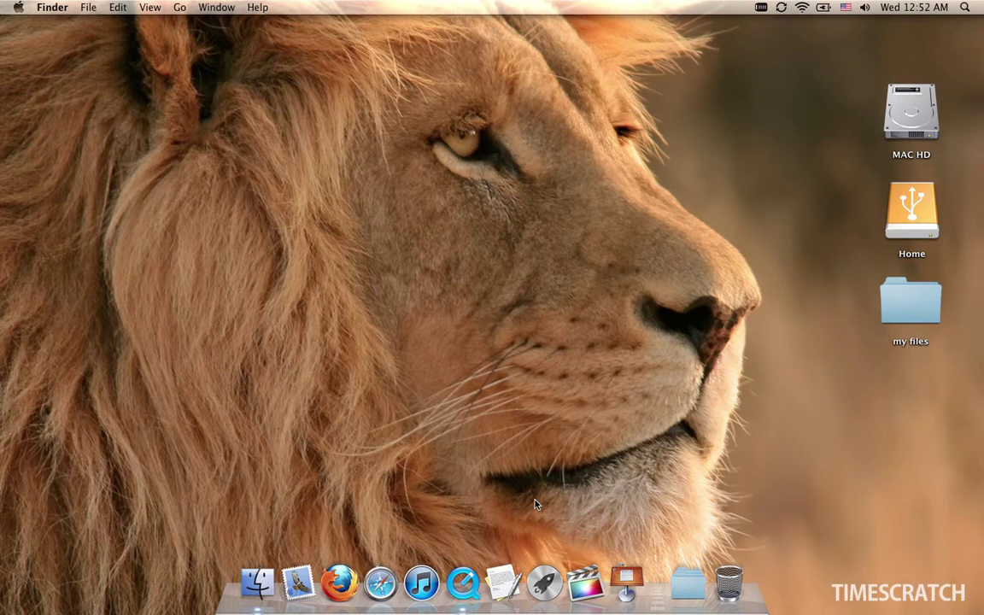
# Step: Cover the desktop with overlapping windows: the QuickTime Player 7 movie, the my files folder and a new Finder window
pyautogui.click(462, 583)
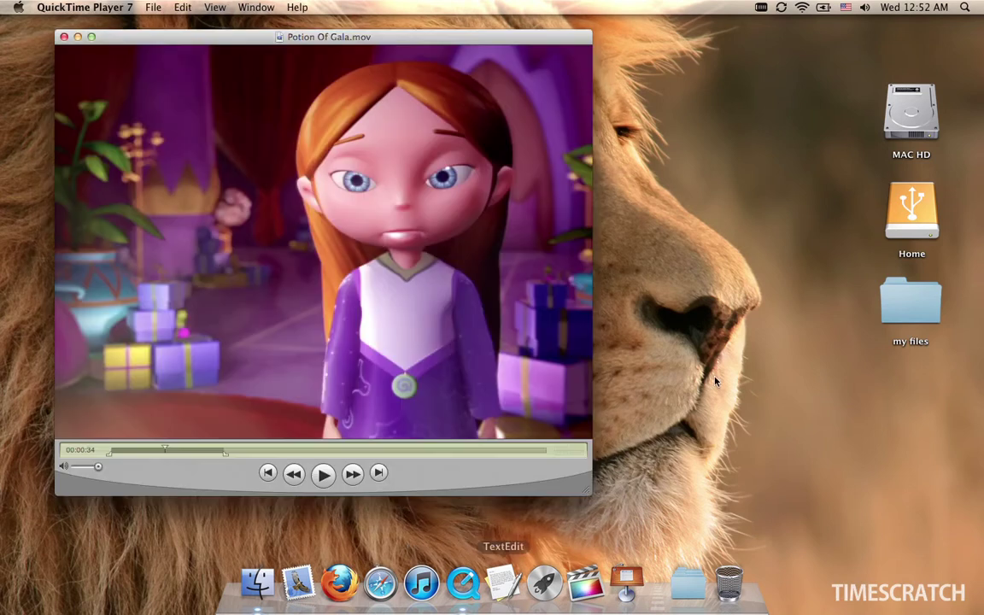
pyautogui.doubleClick(908, 298)
pyautogui.press('super+n')
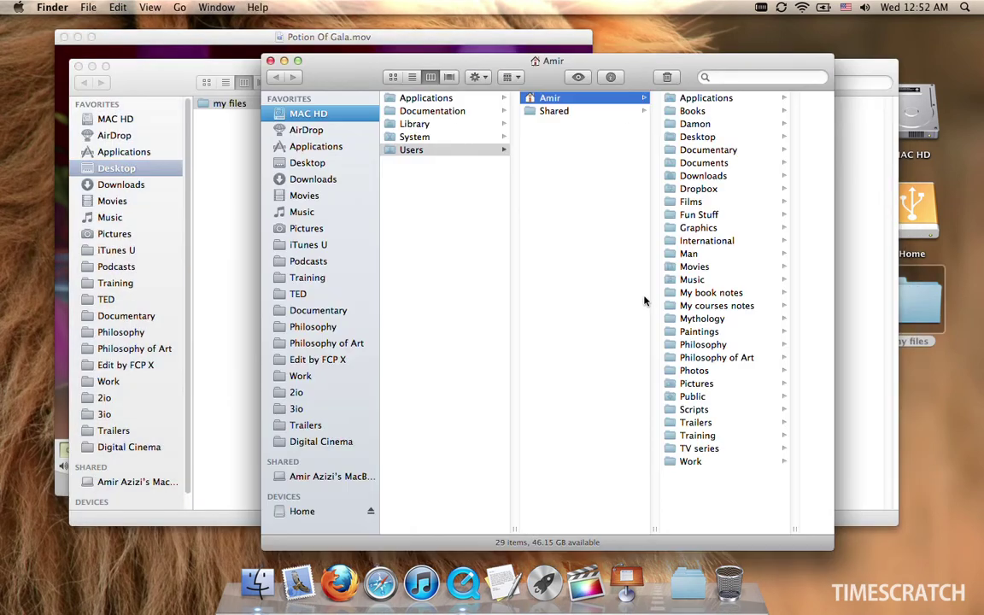
pyautogui.moveTo(641, 81)
pyautogui.mouseDown()
pyautogui.moveTo(629, 58)
pyautogui.moveTo(640, 73)
pyautogui.mouseUp()
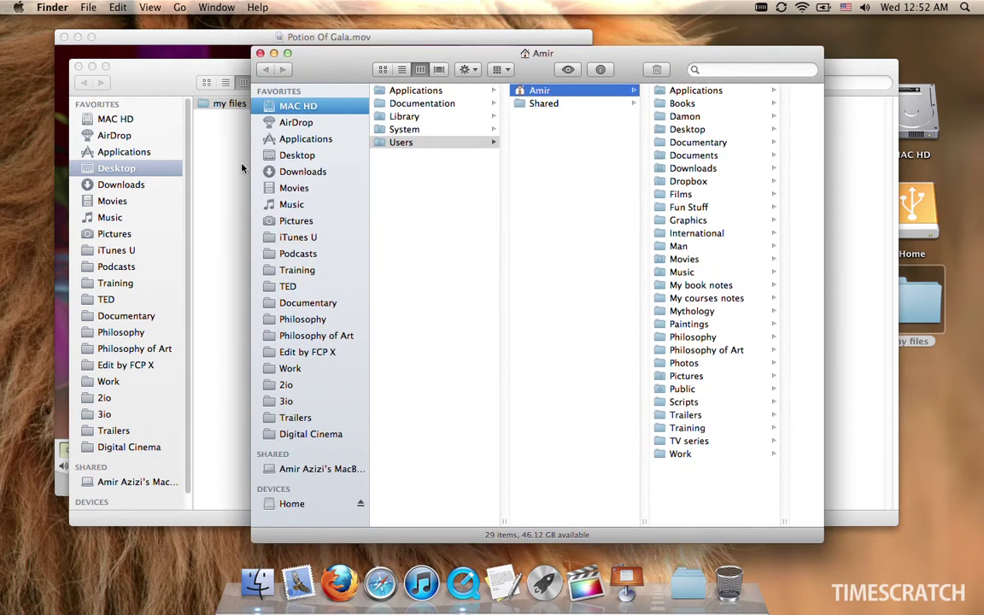
# Step: Open the Trackpad settings in System Preferences and examine the Show Desktop gesture
pyautogui.click(18, 7)
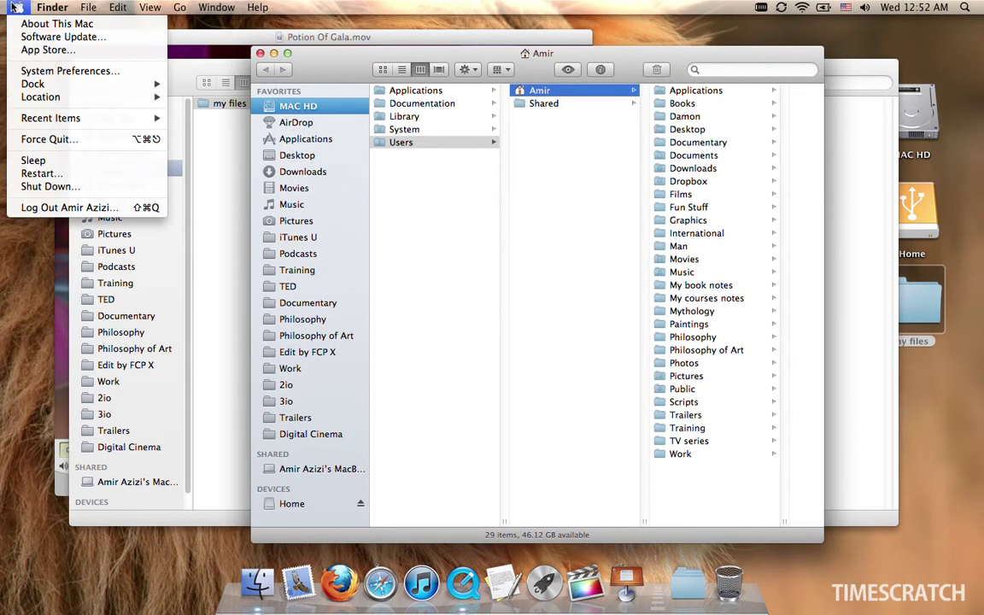
pyautogui.click(50, 71)
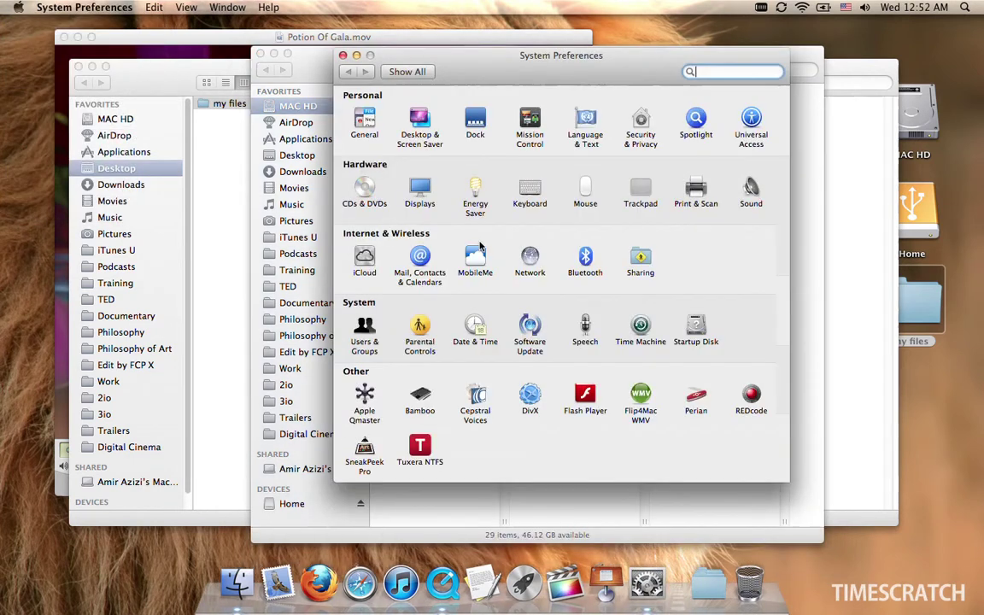
pyautogui.click(638, 192)
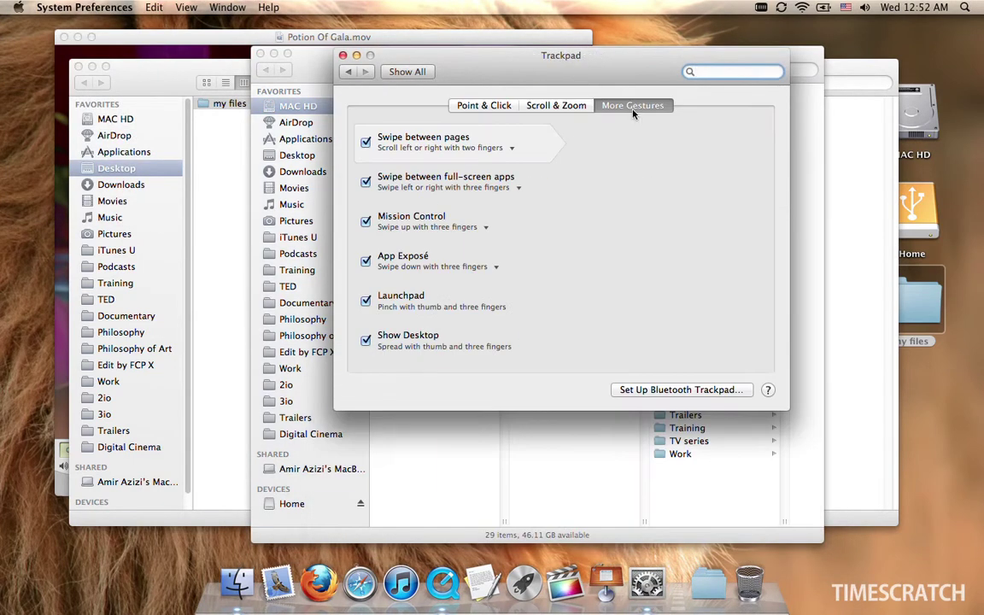
pyautogui.moveTo(559, 68); pyautogui.dragTo(491, 145)
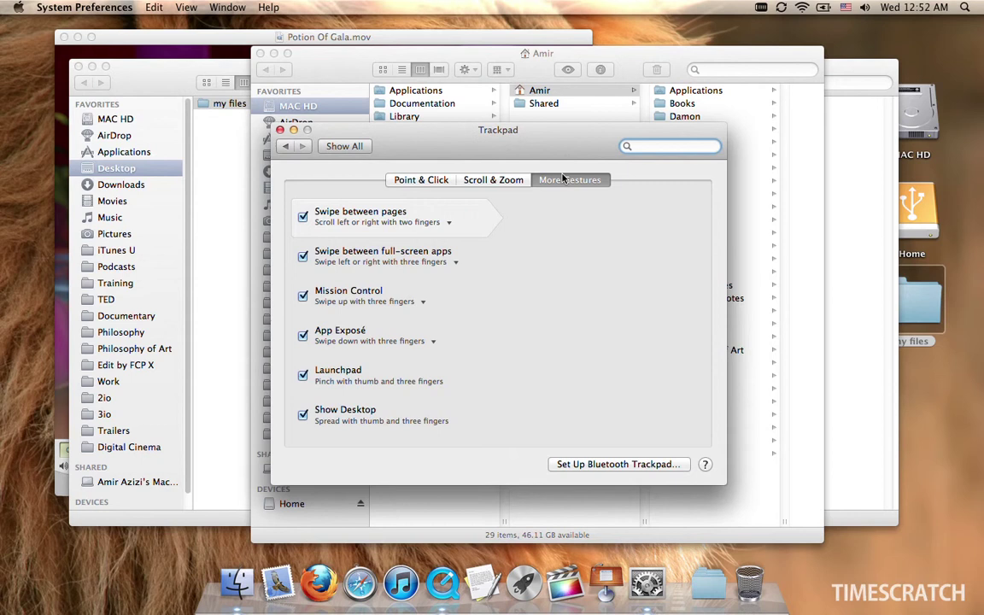
pyautogui.moveTo(368, 427)
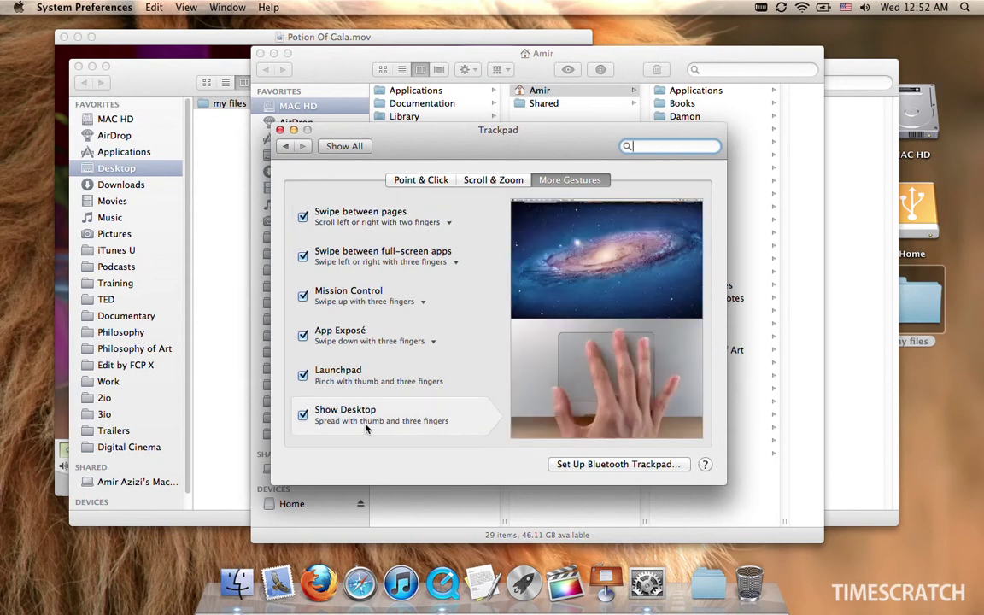
# Step: Return to the overview of all System Preferences and open the Mission Control settings
pyautogui.press('super+l')
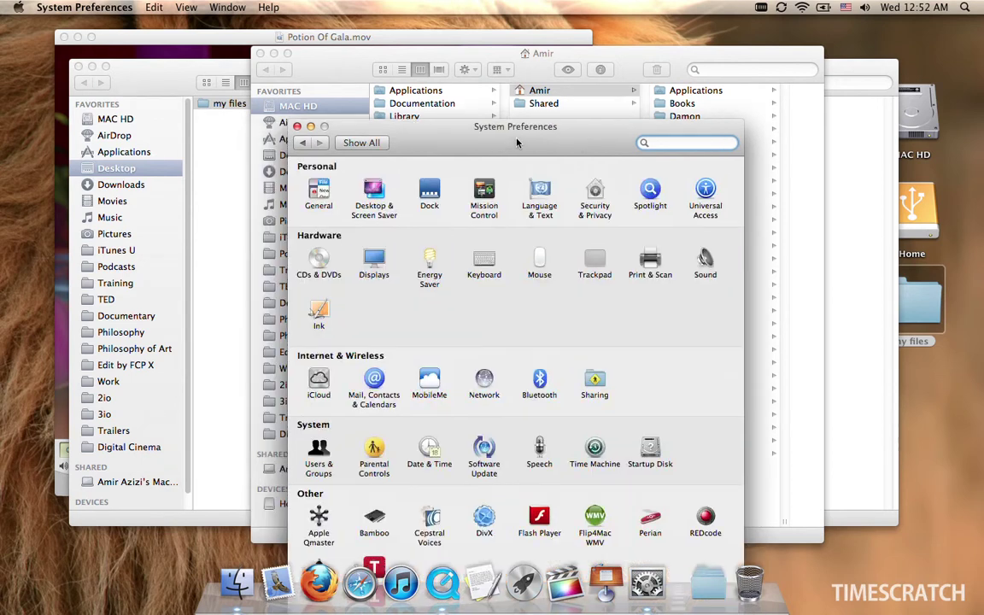
pyautogui.moveTo(465, 123); pyautogui.dragTo(556, 74)
pyautogui.click(565, 144)
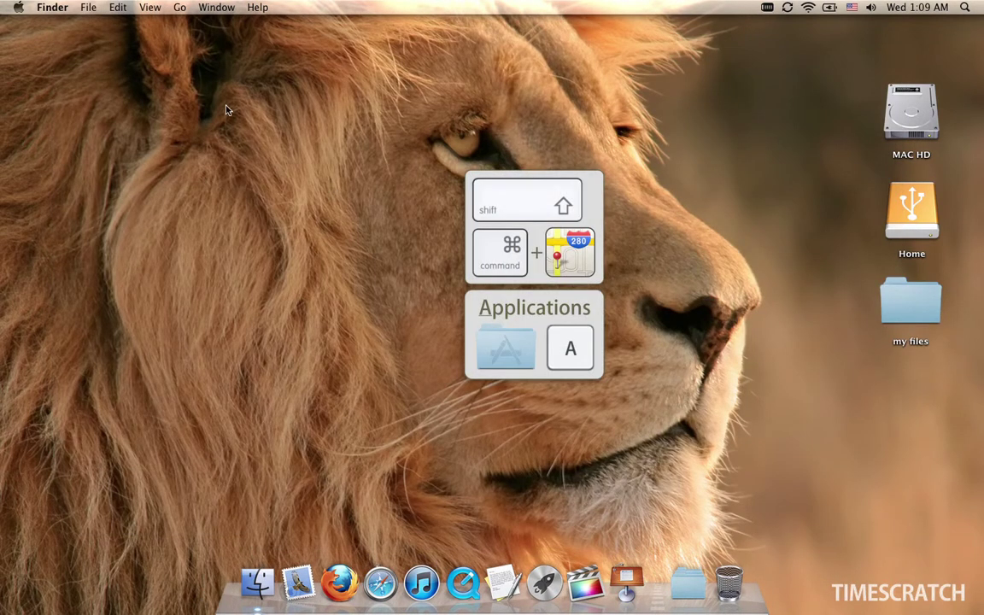
# Step: Go to the Applications folder from the desktop
pyautogui.click(172, 7)
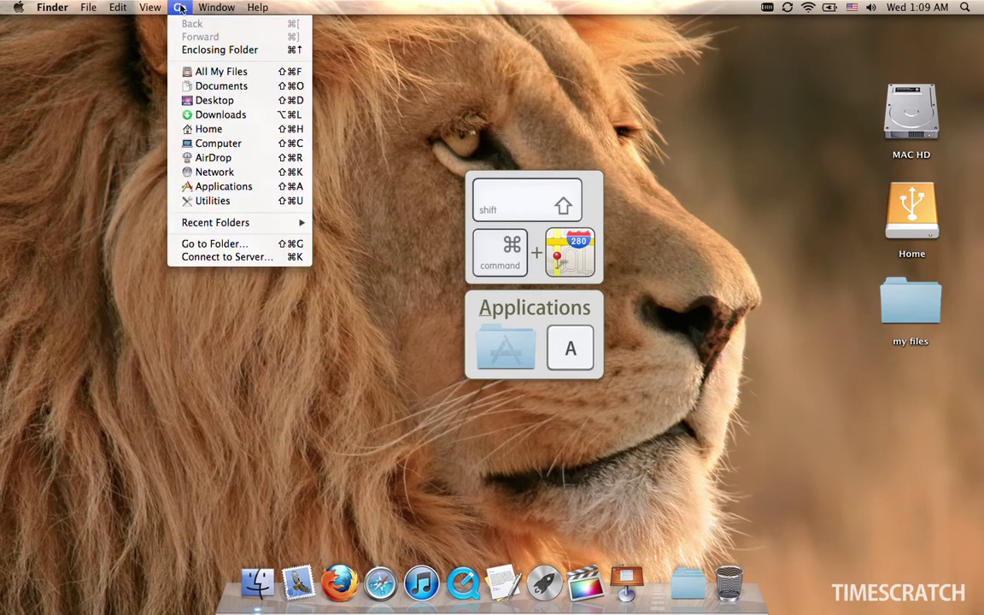
pyautogui.click(272, 186)
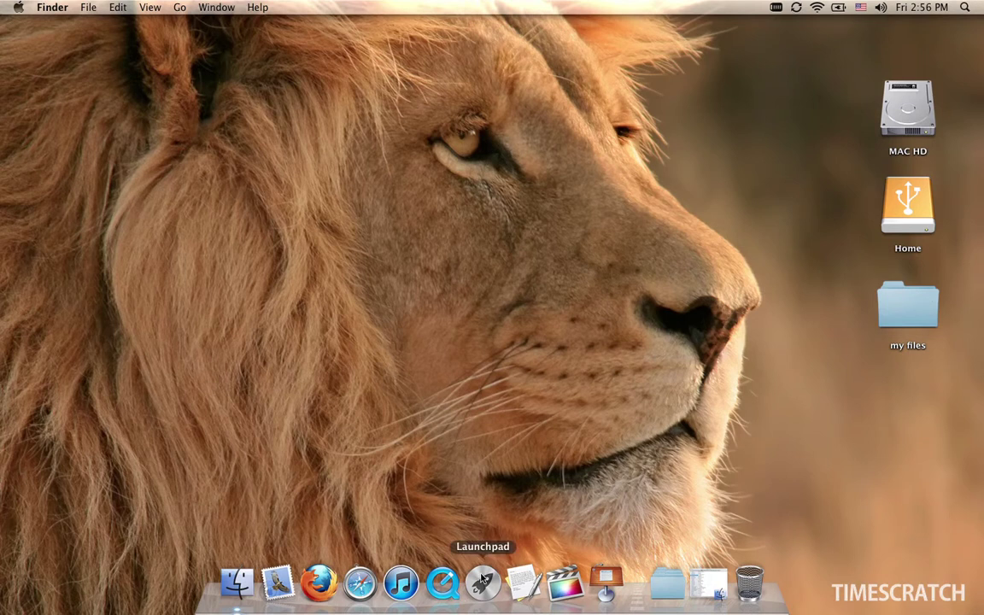
# Step: Remove Launchpad from the Dock and add it back from the Applications folder, between iTunes and QuickTime Player 7
pyautogui.moveTo(488, 579); pyautogui.dragTo(383, 481)
pyautogui.press('super+shift+a')
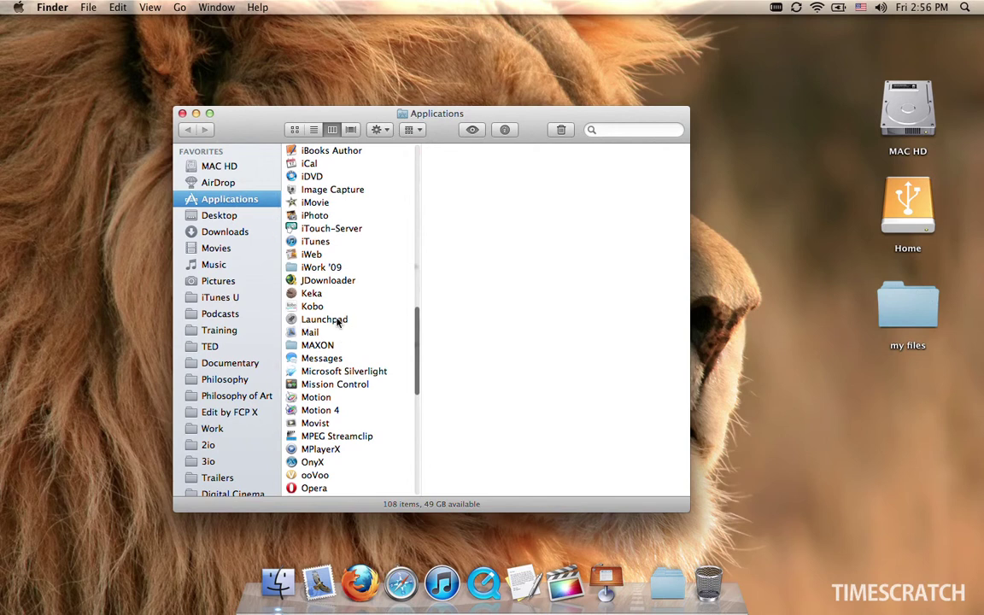
pyautogui.click(342, 321)
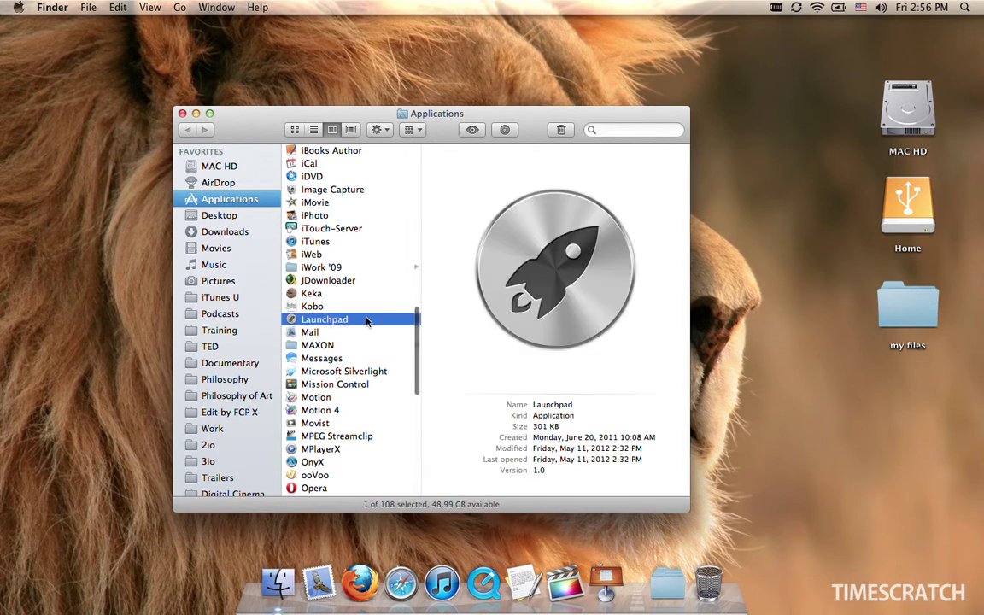
pyautogui.moveTo(343, 322); pyautogui.dragTo(464, 597)
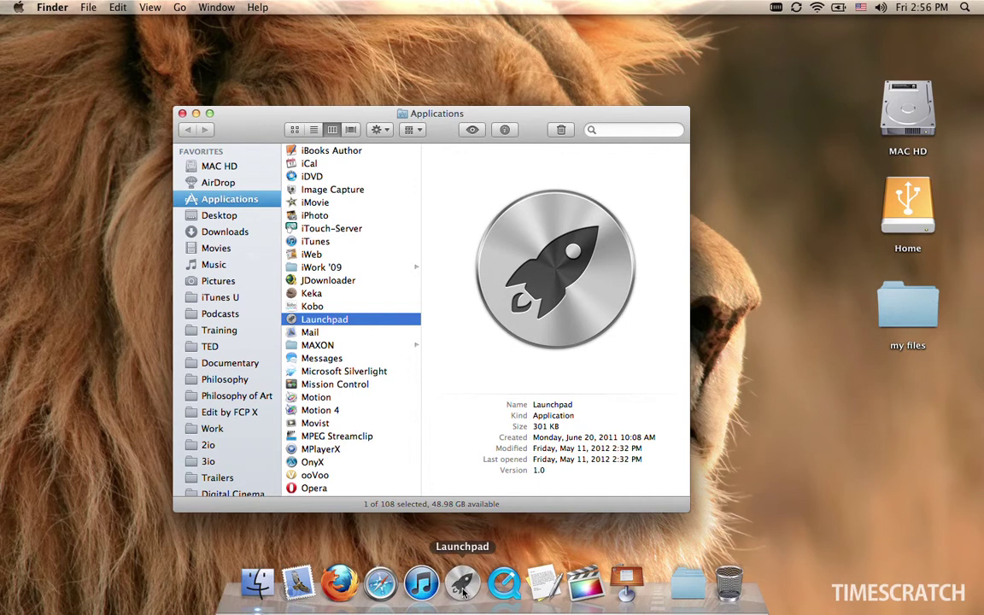
# Step: Open Launchpad to look over the installed applications, and close it again
pyautogui.click(464, 595)
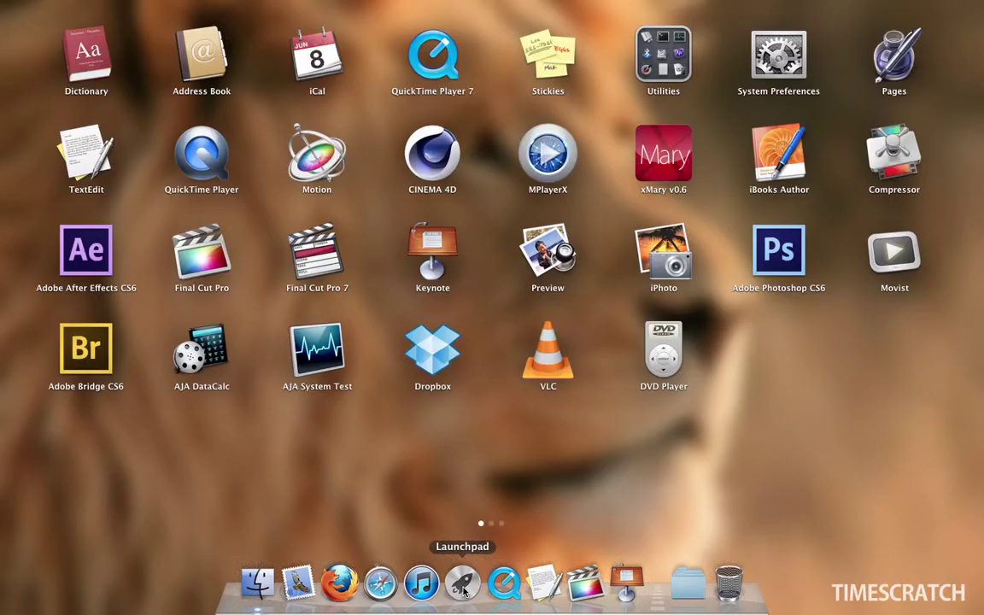
pyautogui.click(462, 585)
pyautogui.click(462, 584)
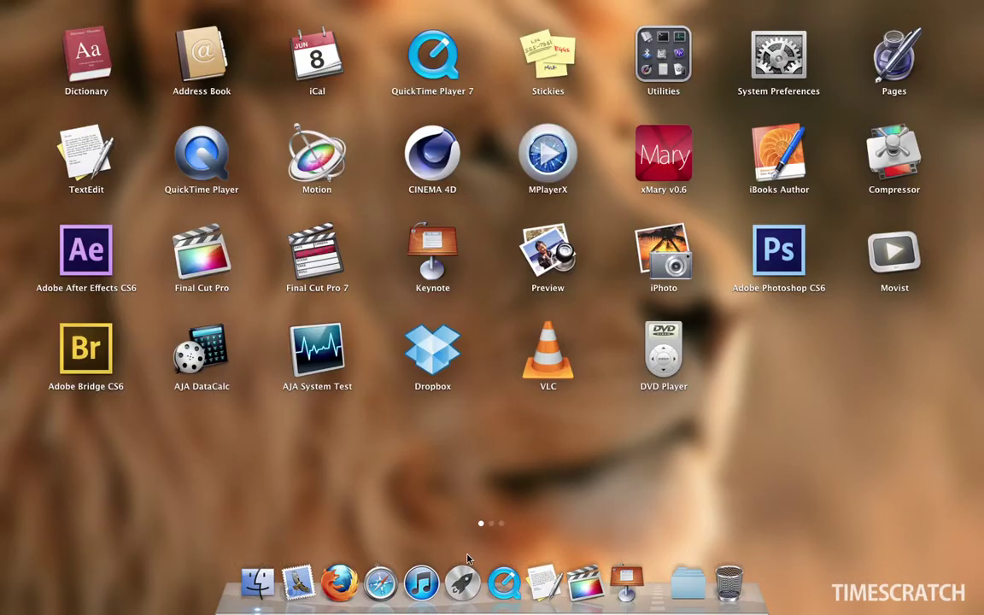
pyautogui.click(457, 601)
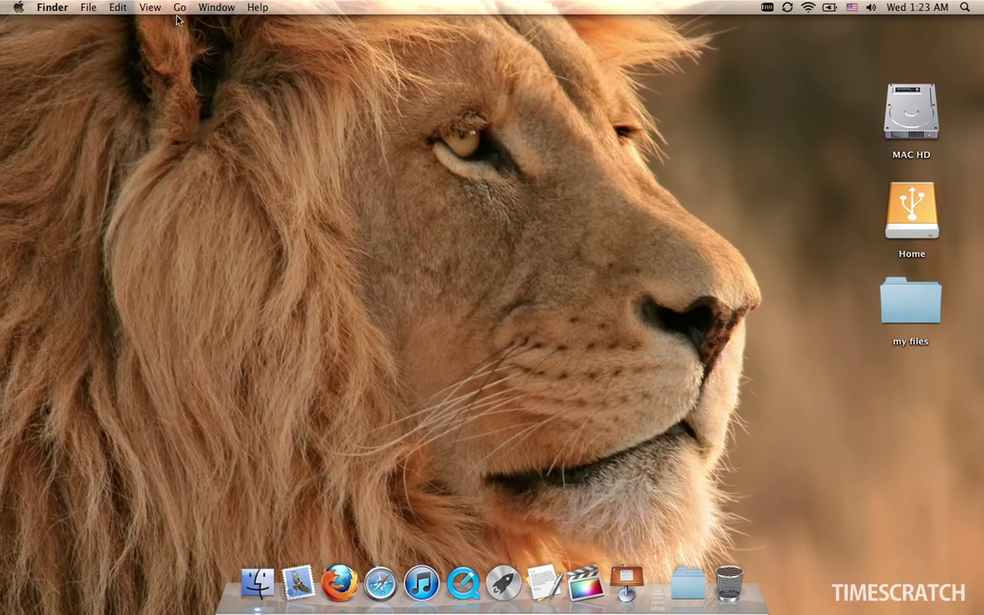
# Step: Go to the user's Home folder in Finder
pyautogui.click(176, 8)
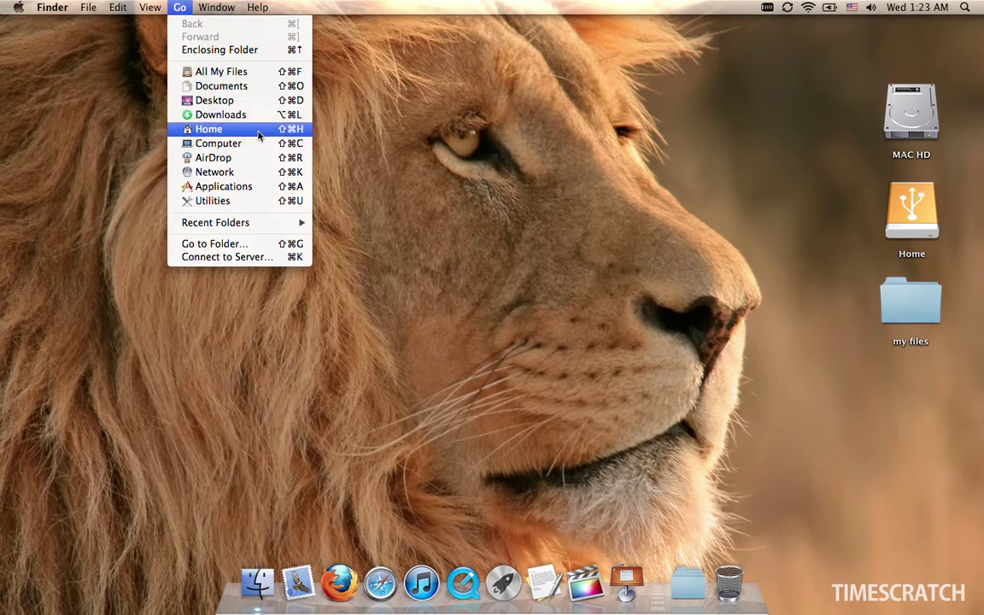
pyautogui.press('shift+super+h')
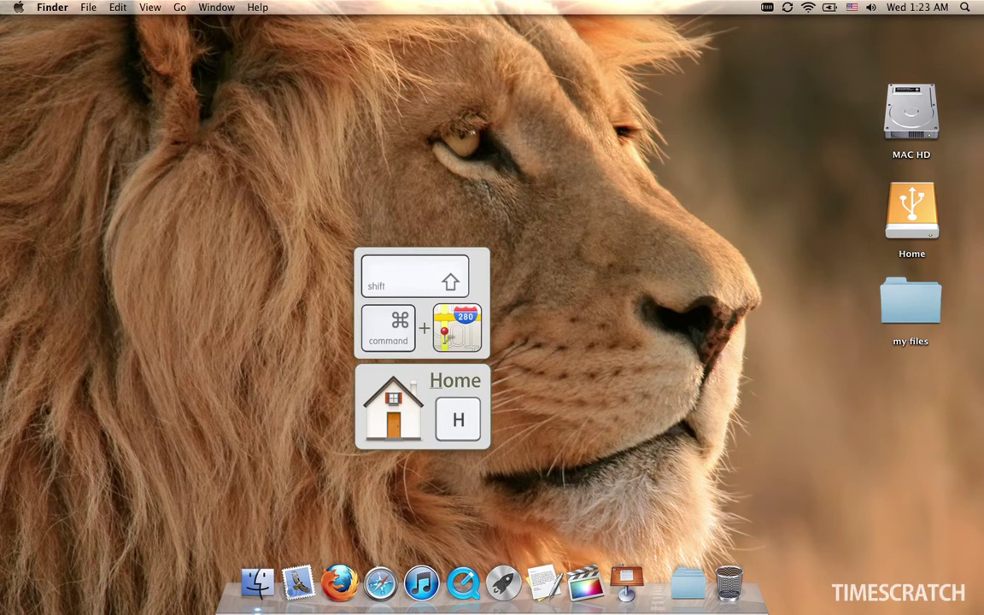
pyautogui.press('shift+super+h')
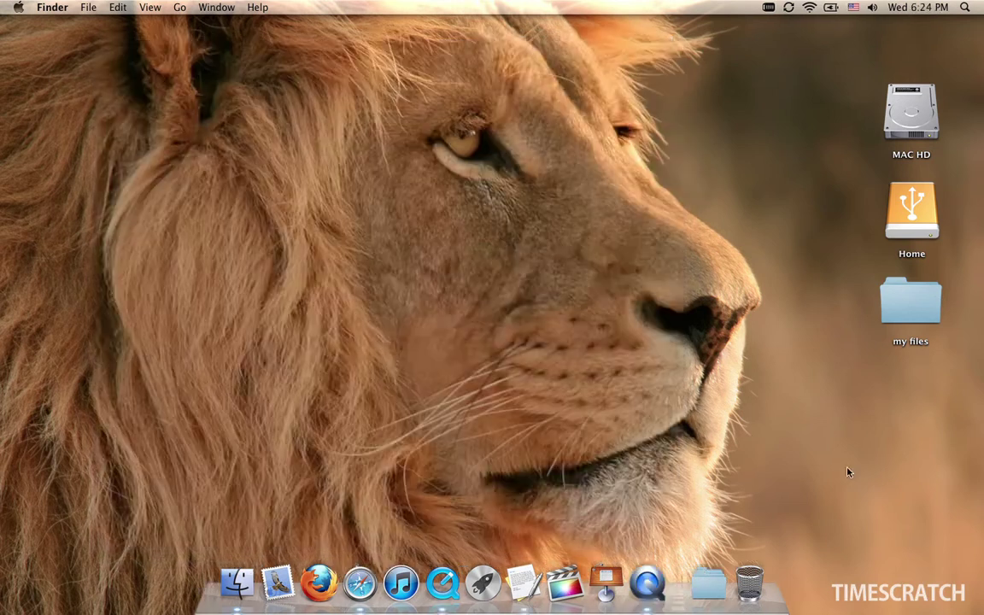
# Step: Cycle through the running applications, bringing Safari forward and ending on Potion Of Gala.mov in QuickTime Player 7
pyautogui.press('super+Tab')
pyautogui.press('super+Tab')
pyautogui.press('super+Tab')
pyautogui.press('super+Tab')
pyautogui.press('super+Tab')
pyautogui.press('super+Tab')
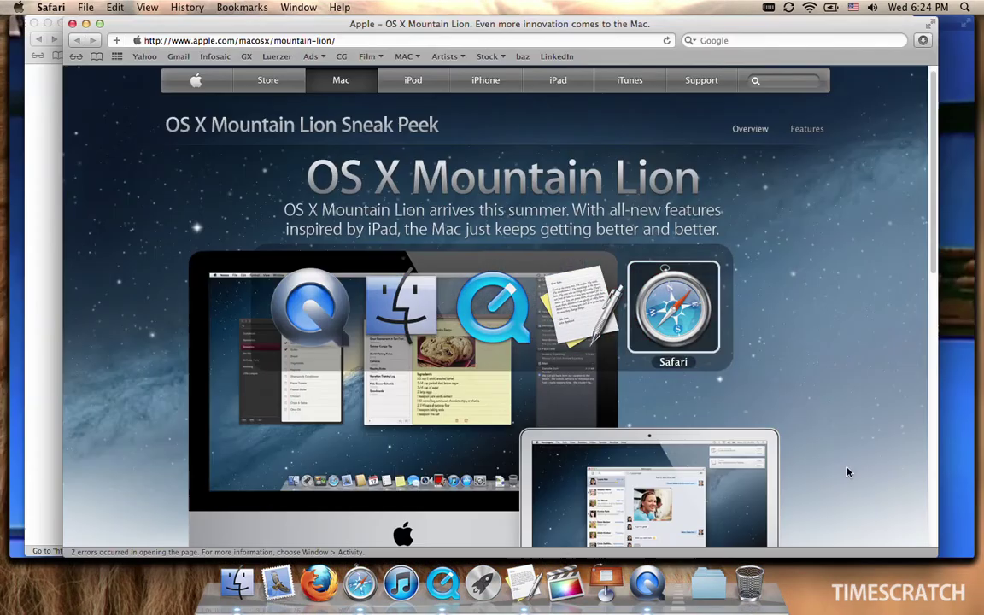
pyautogui.press('super+Tab')
pyautogui.press('super+Tab')
pyautogui.press('super+Tab')
pyautogui.press('super+Tab')
pyautogui.press('super+Tab')
pyautogui.press('super+Tab')
pyautogui.press('super+Tab')
pyautogui.press('super+Tab')
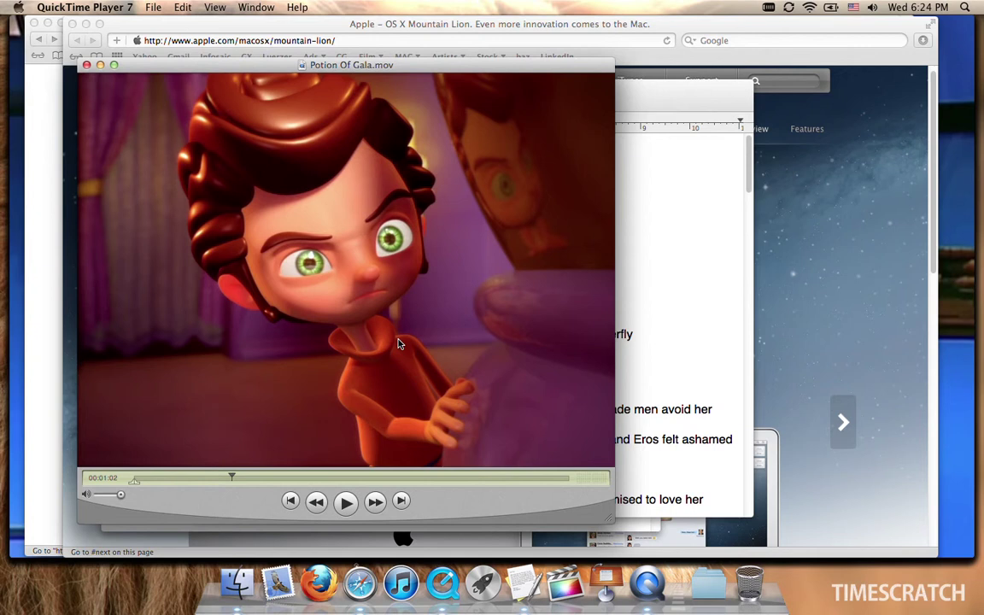
# Step: Hide every application other than QuickTime Player 7
pyautogui.press('super+alt+h')
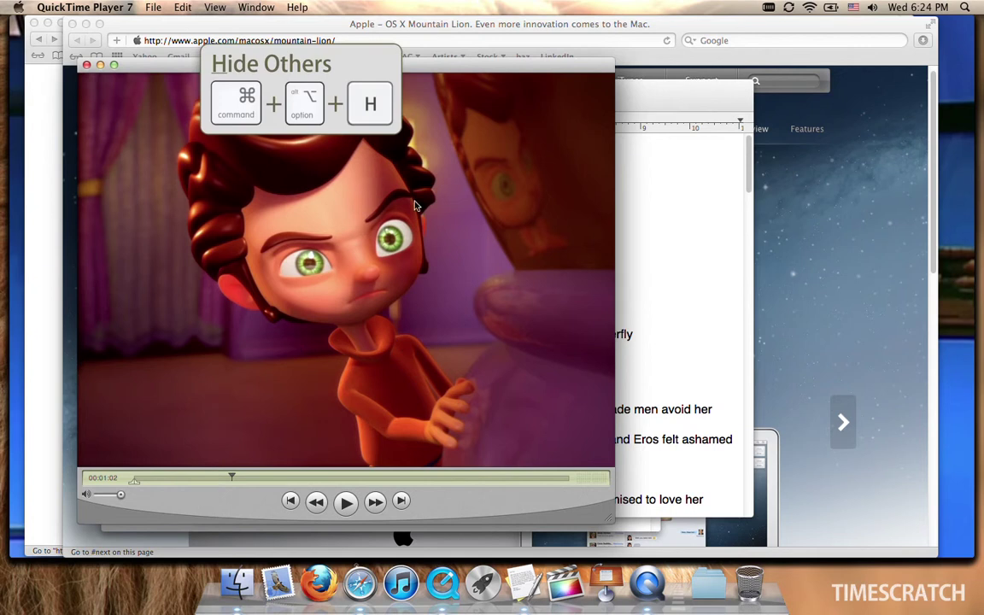
pyautogui.click(70, 7)
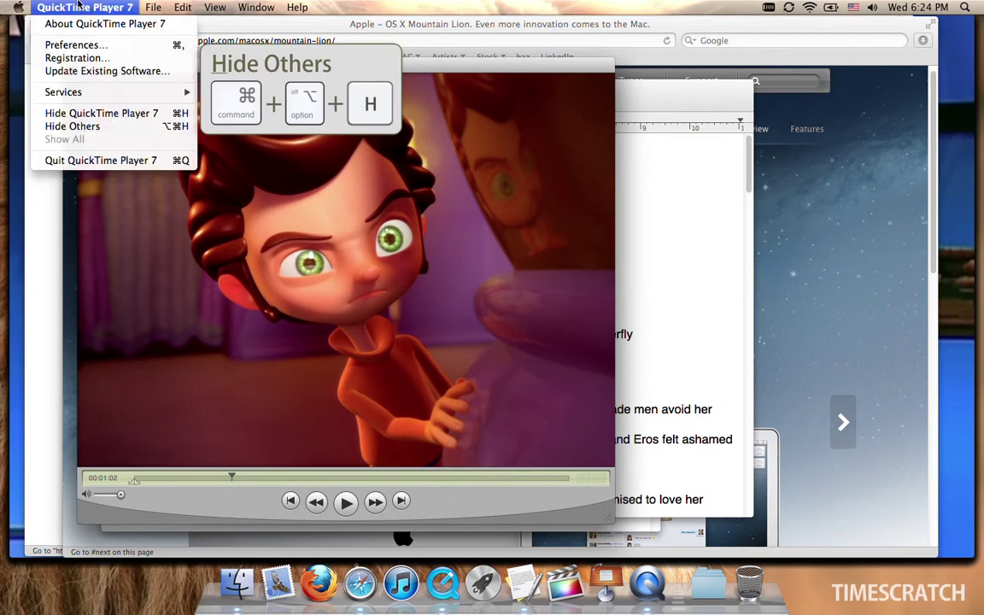
pyautogui.click(97, 126)
# Step: Bring Safari forward with its Mountain Lion page and hide Safari alone
pyautogui.press('super+Tab')
pyautogui.press('super+Tab')
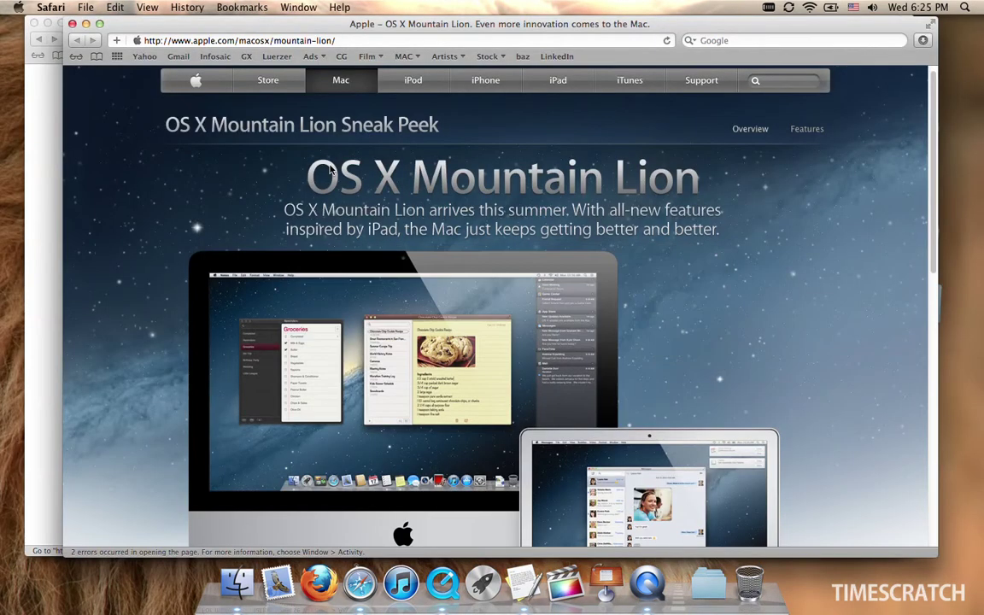
pyautogui.press('super+h')
pyautogui.click(50, 7)
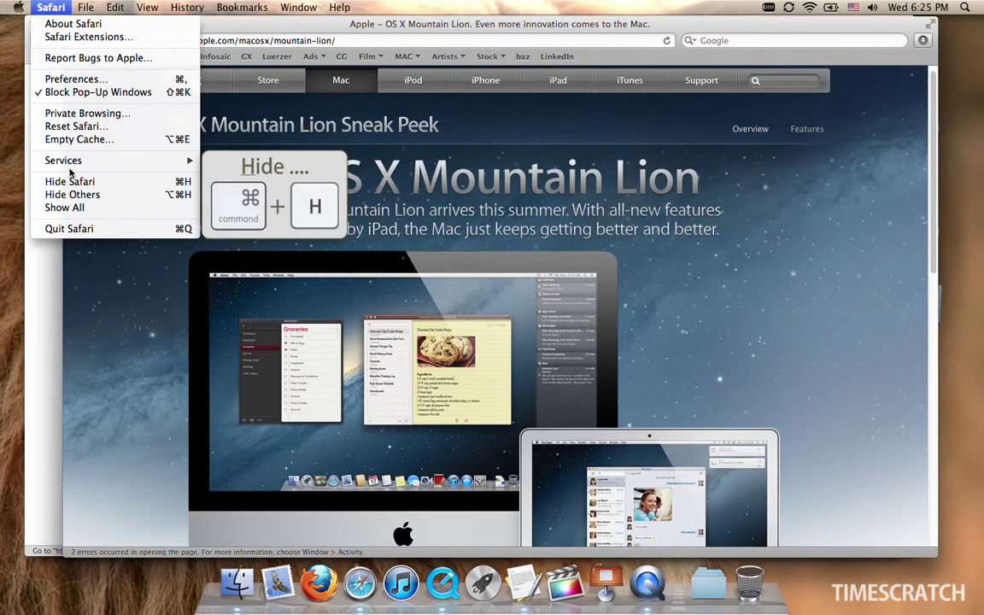
pyautogui.click(139, 181)
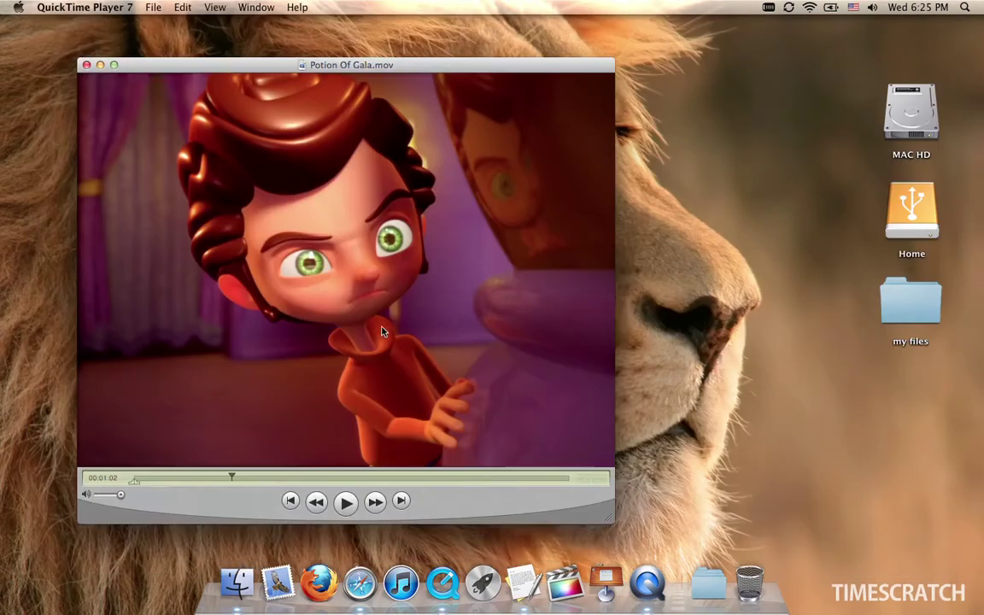
# Step: Switch from Safari to QuickTime Player 7 while hiding Safari, and switch to QuickTime Player while hiding all other applications
pyautogui.press('super+Tab')
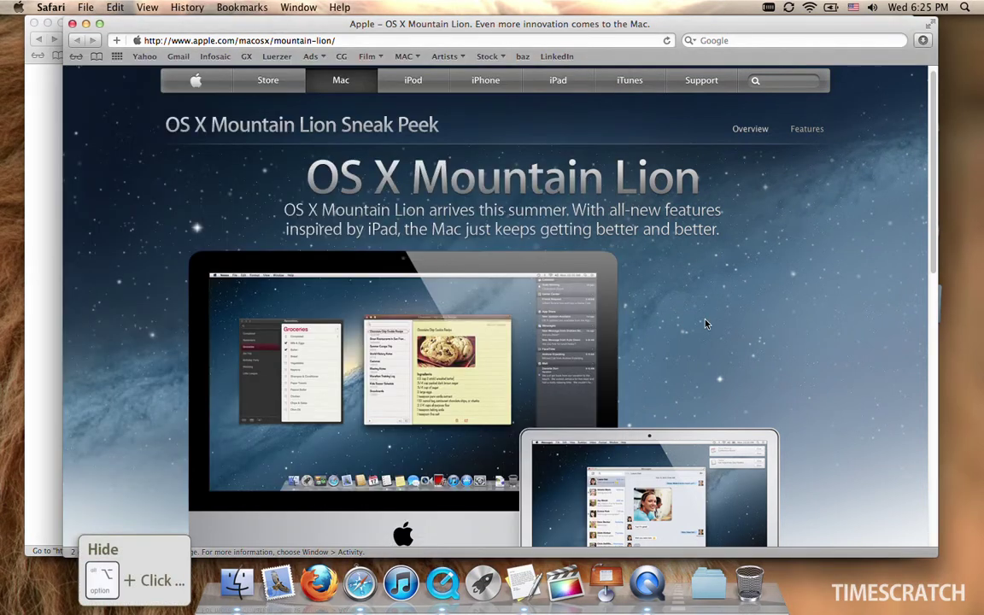
pyautogui.keyDown('alt'); pyautogui.click(446, 589); pyautogui.keyUp('alt')
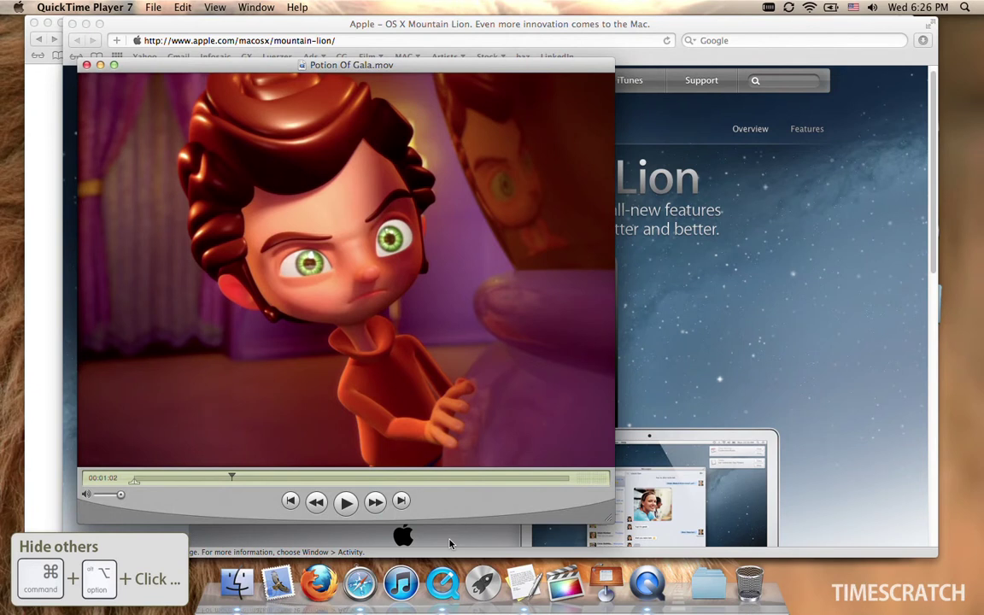
pyautogui.keyDown('alt'); pyautogui.keyDown('super'); pyautogui.click(646, 583); pyautogui.keyUp('super'); pyautogui.keyUp('alt')
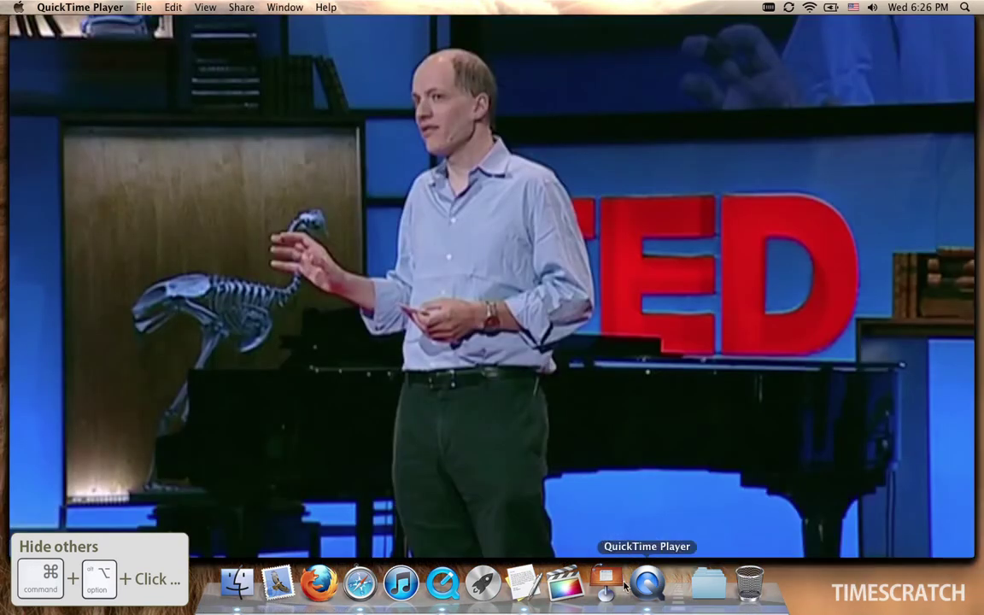
# Step: Cycle through the running applications up to TextEdit, and switch to QuickTime Player 7 while hiding all the others
pyautogui.press('super+Tab')
pyautogui.press('super+Tab')
pyautogui.press('super+Tab')
pyautogui.press('super+Tab')
pyautogui.press('super+Tab')
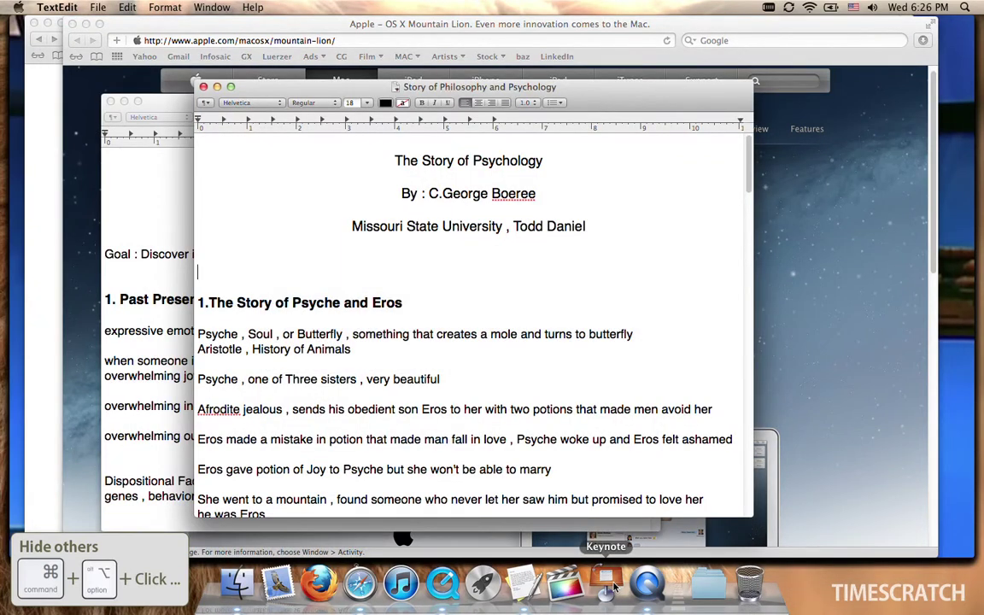
pyautogui.keyDown('alt'); pyautogui.keyDown('super'); pyautogui.click(441, 583); pyautogui.keyUp('super'); pyautogui.keyUp('alt')
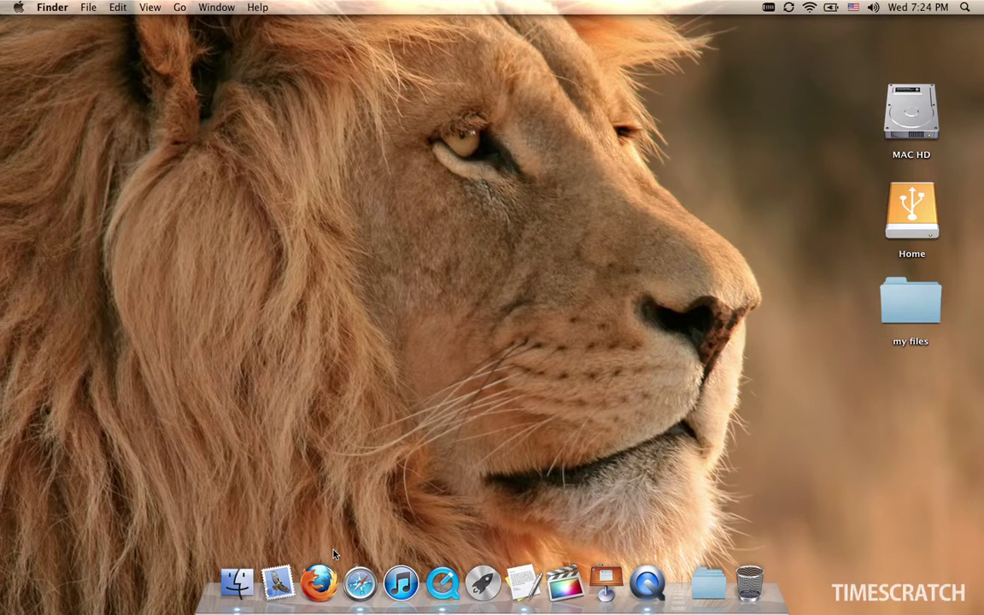
# Step: Bring Safari forward and show its Mountain Lion features page in full screen, down to the iCloud section
pyautogui.click(360, 584)
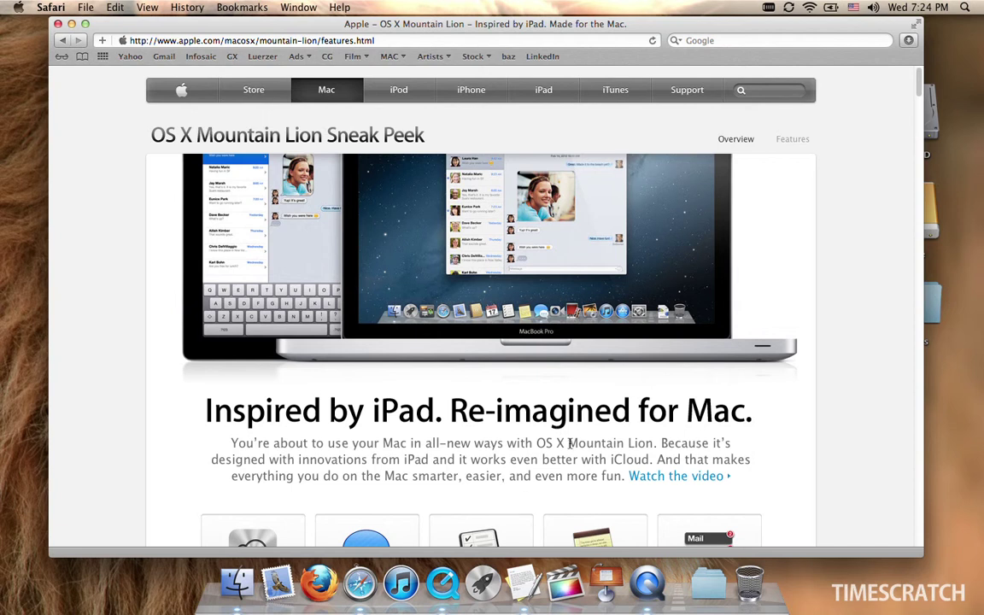
pyautogui.click(649, 584)
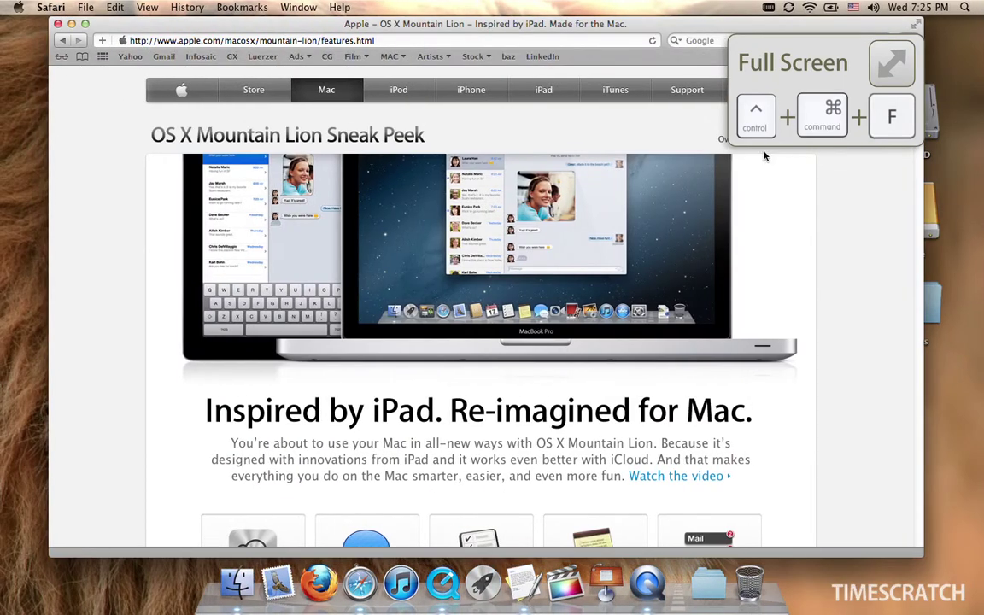
pyautogui.press('ctrl+super+f')
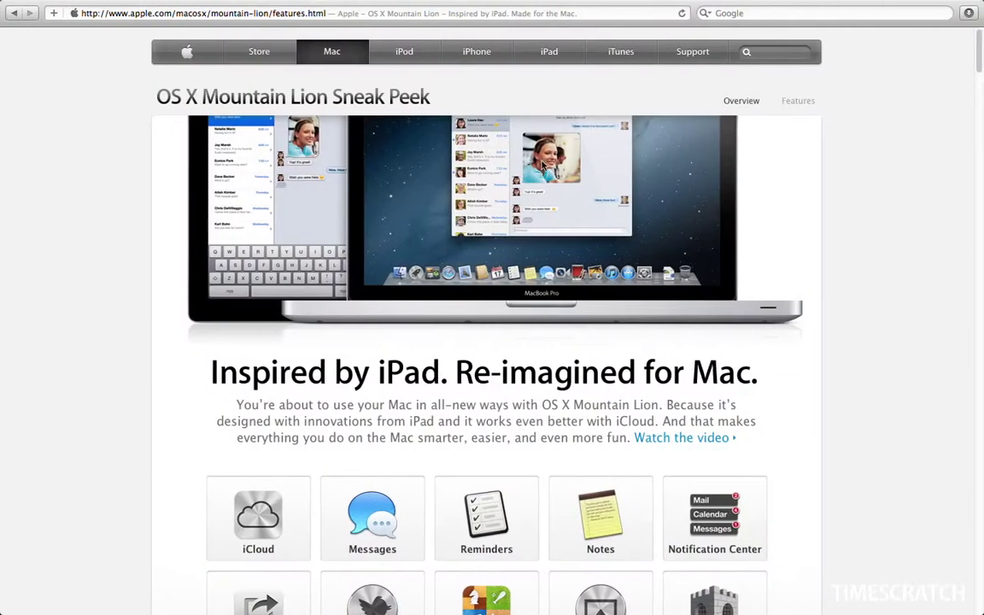
pyautogui.scroll(-3, 541, 165)
pyautogui.scroll(-3, 541, 164)
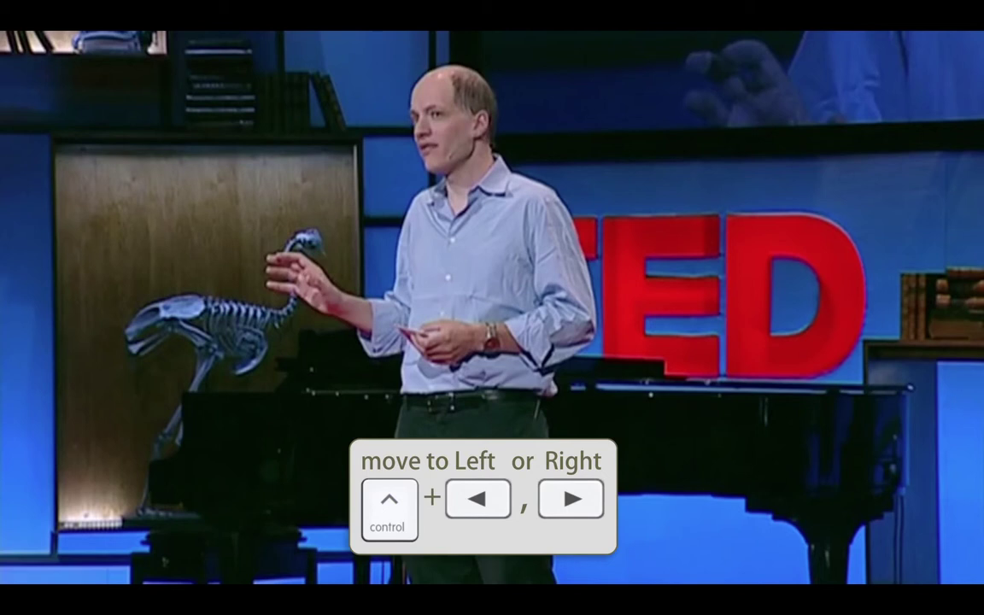
# Step: Move back and forth between the full-screen video and the Safari page, and take Safari out of full screen
pyautogui.hotkey('ctrl', 'Left')
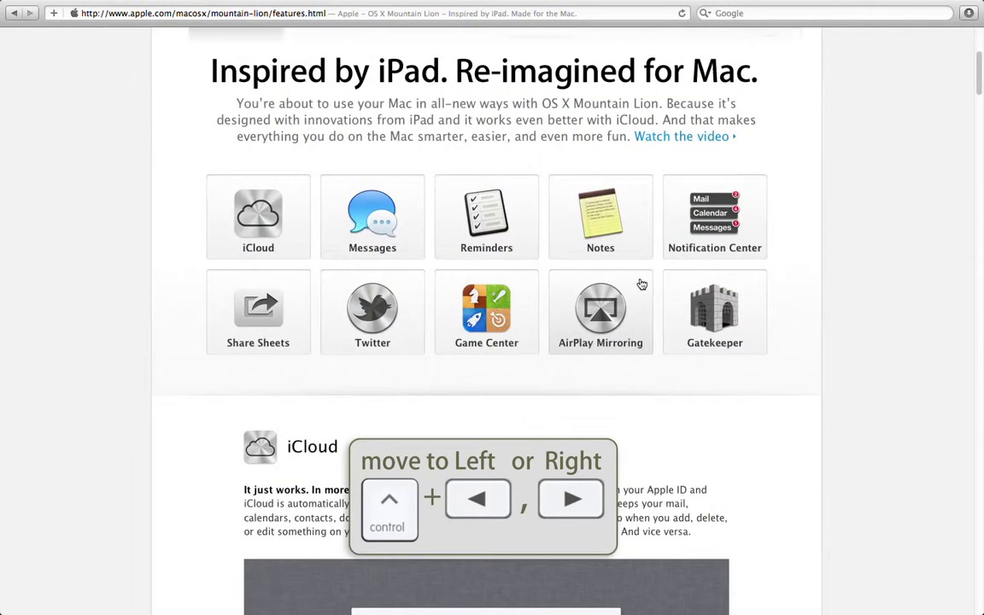
pyautogui.hotkey('ctrl', 'Left')
pyautogui.hotkey('ctrl', 'Right')
pyautogui.hotkey('ctrl', 'Right')
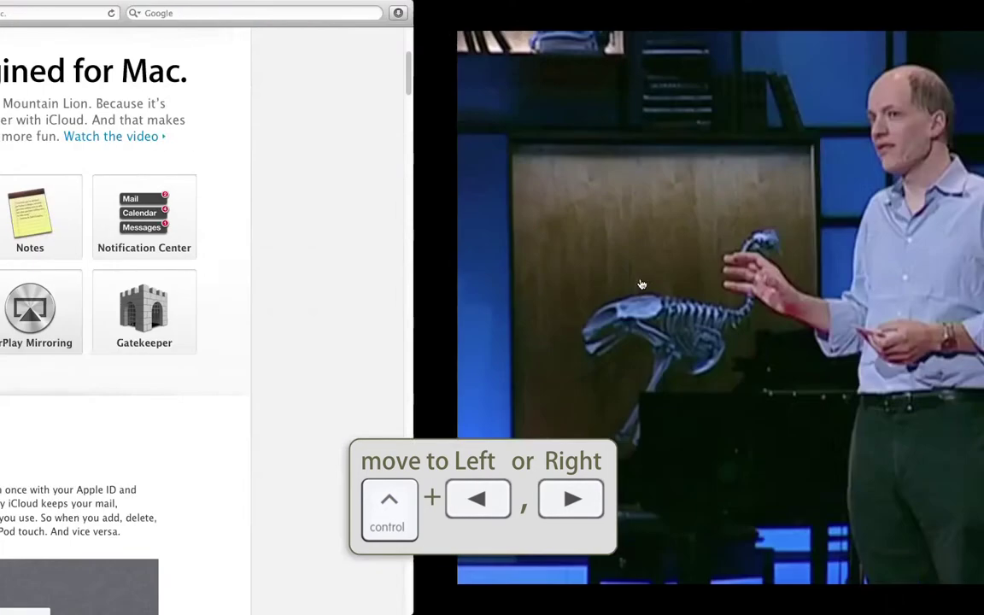
pyautogui.hotkey('ctrl', 'Left')
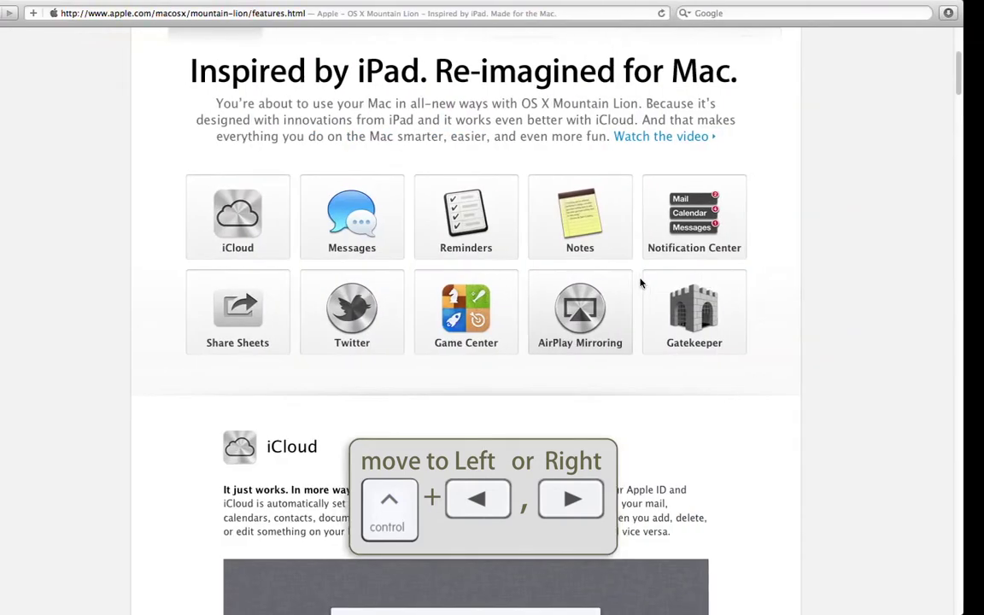
pyautogui.hotkey('ctrl', 'Left')
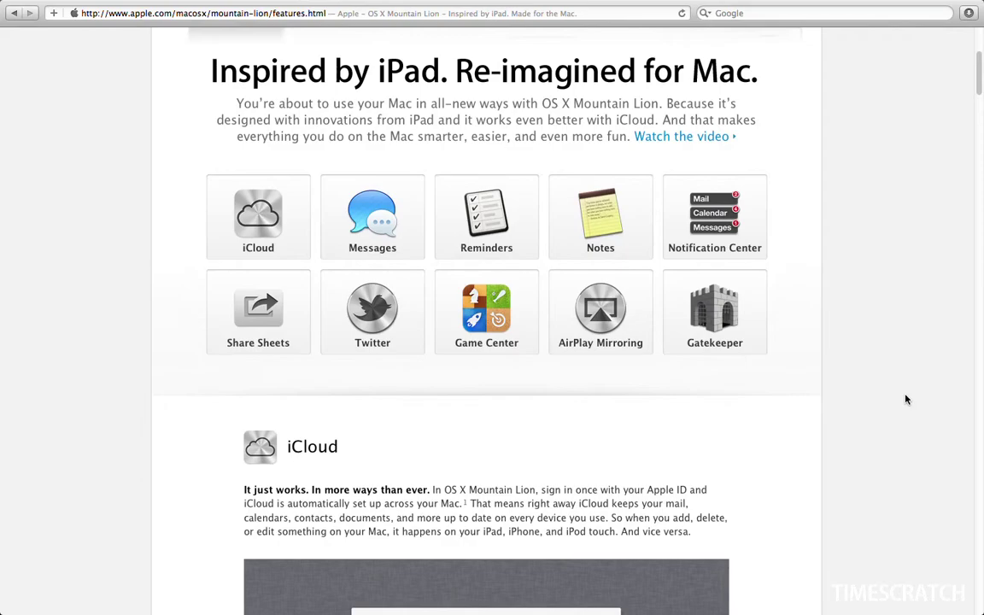
pyautogui.click(965, 8)
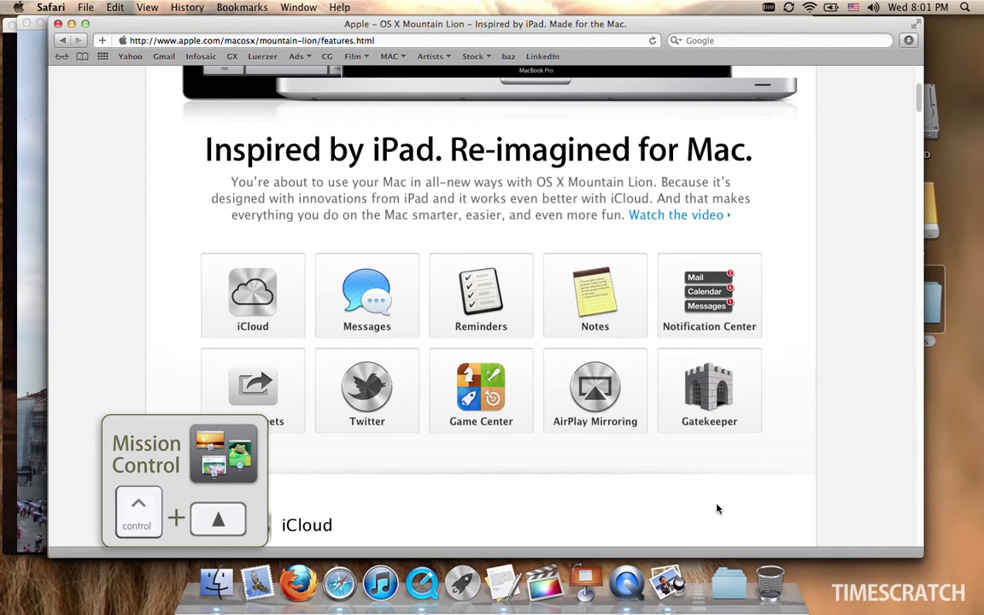
# Step: Enlarge the Safari window of the apple.com home page in Mission Control and bring that window forward
pyautogui.hotkey('ctrl', 'Up')
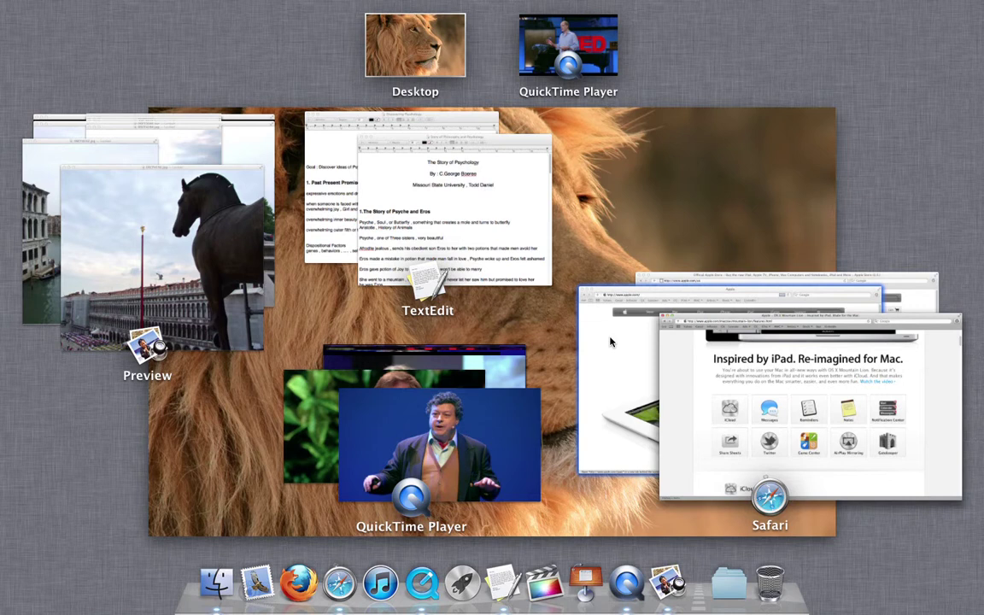
pyautogui.press('space')
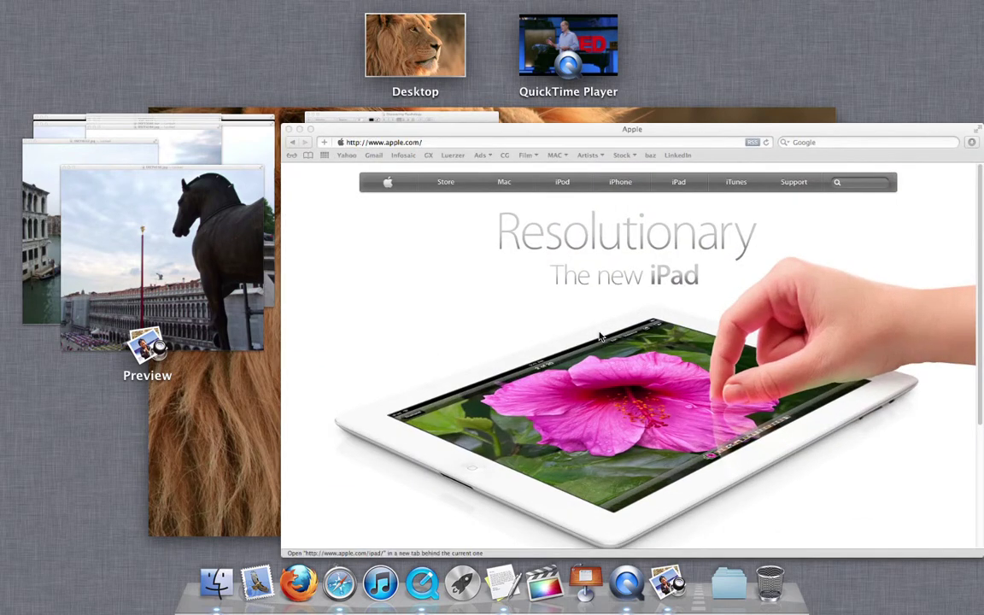
pyautogui.click(514, 346)
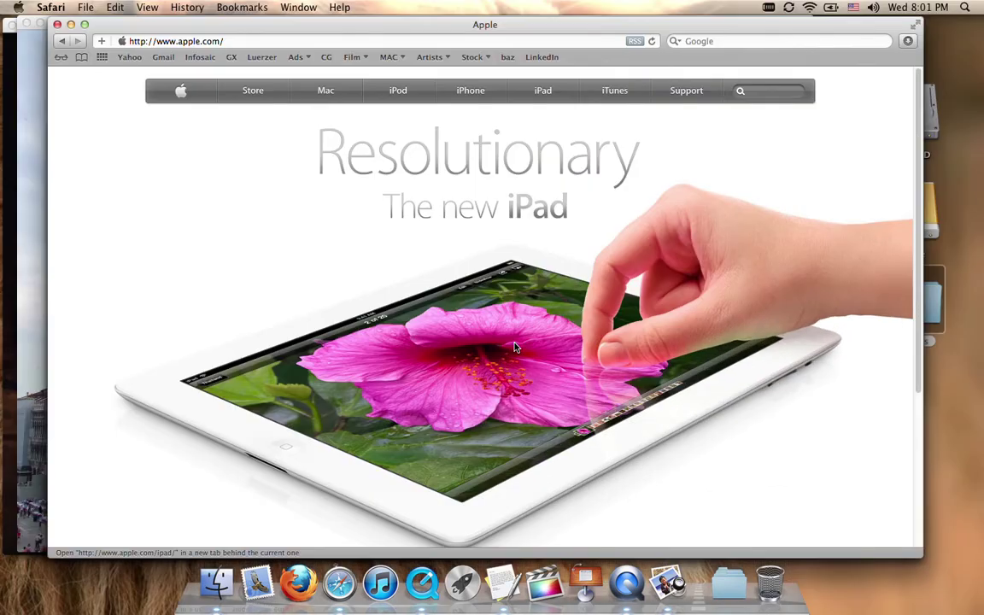
# Step: Preview the Apple Store window enlarged in Mission Control and shrink it back
pyautogui.hotkey('ctrl', 'Up')
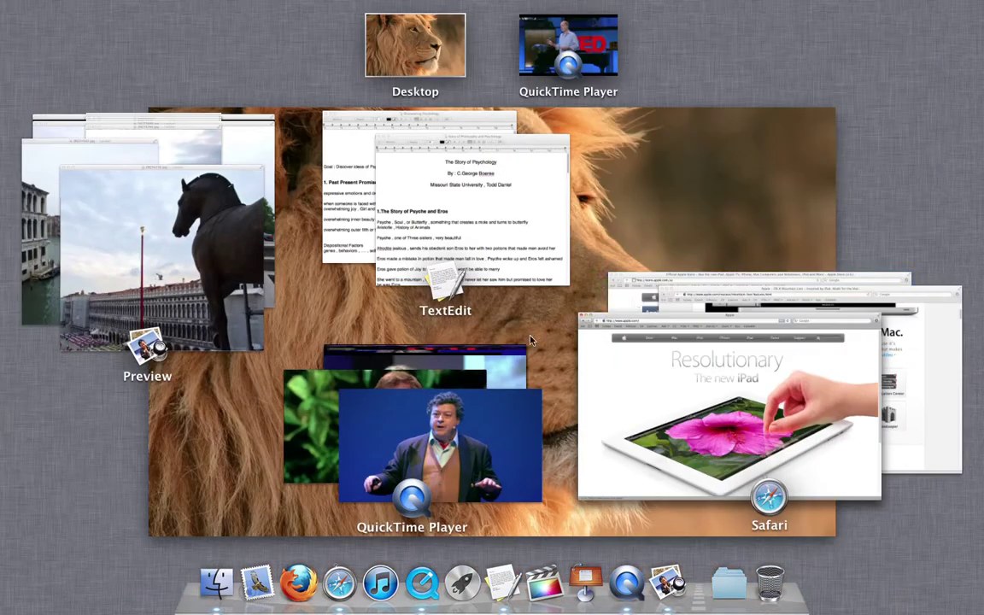
pyautogui.press('space')
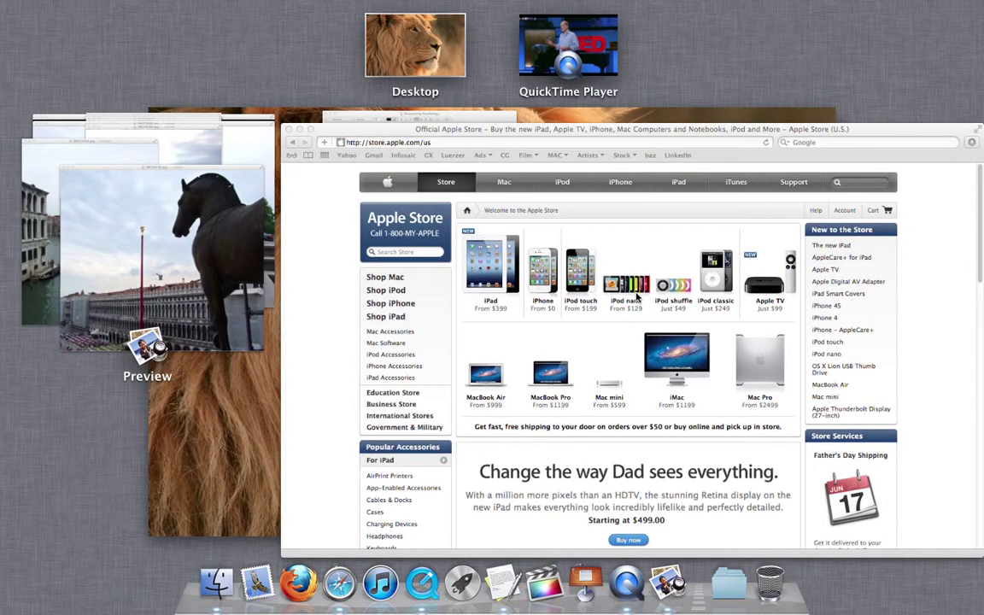
pyautogui.press('space')
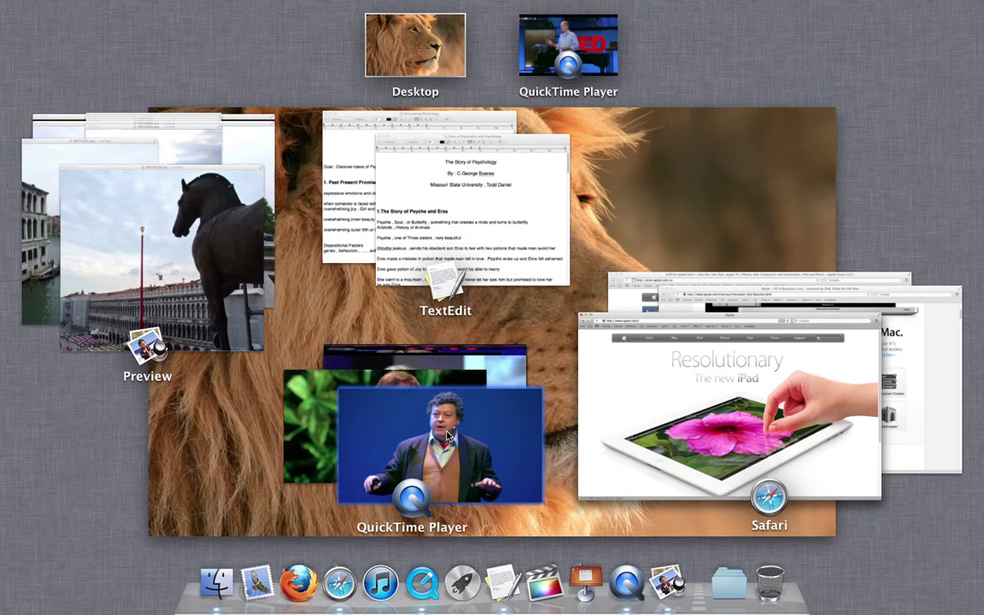
# Step: Move the front QuickTime Player video window onto a new desktop in Mission Control and go to that desktop
pyautogui.moveTo(446, 435); pyautogui.dragTo(709, 47)
pyautogui.moveTo(658, 66)
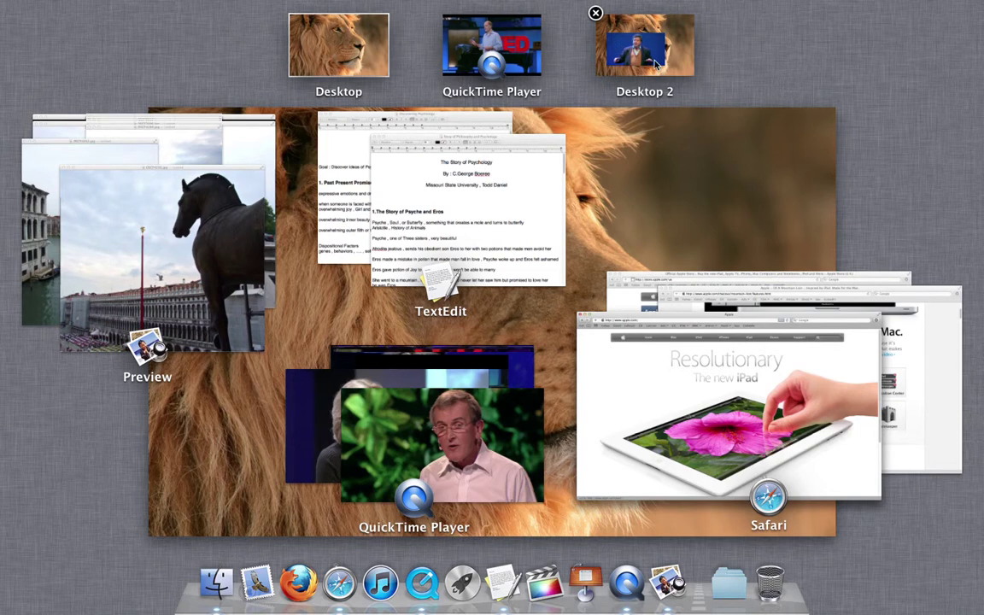
pyautogui.click(655, 64)
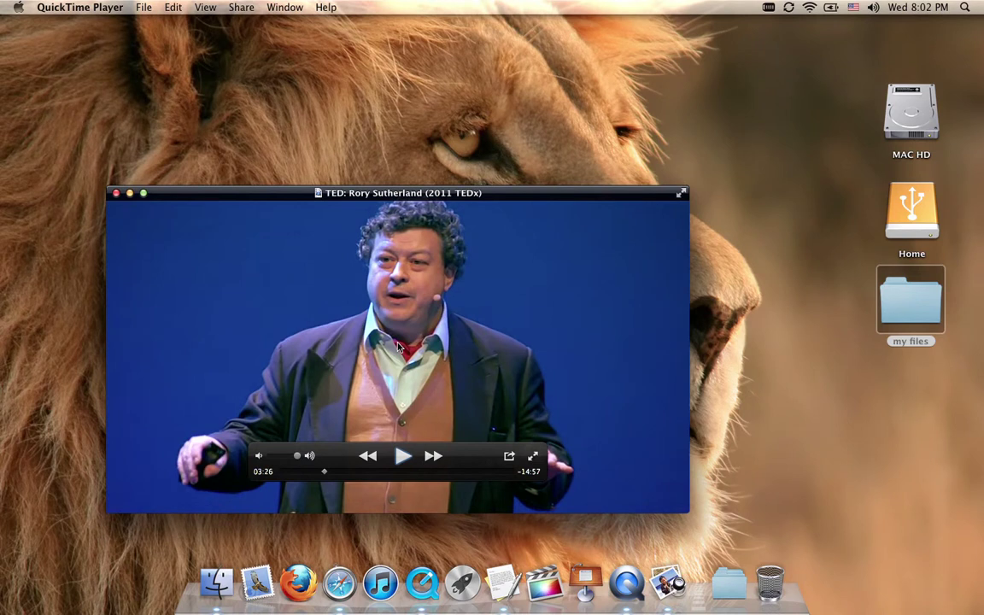
# Step: Remove Desktop 2 in Mission Control
pyautogui.hotkey('ctrl', 'Up')
pyautogui.moveTo(597, 24)
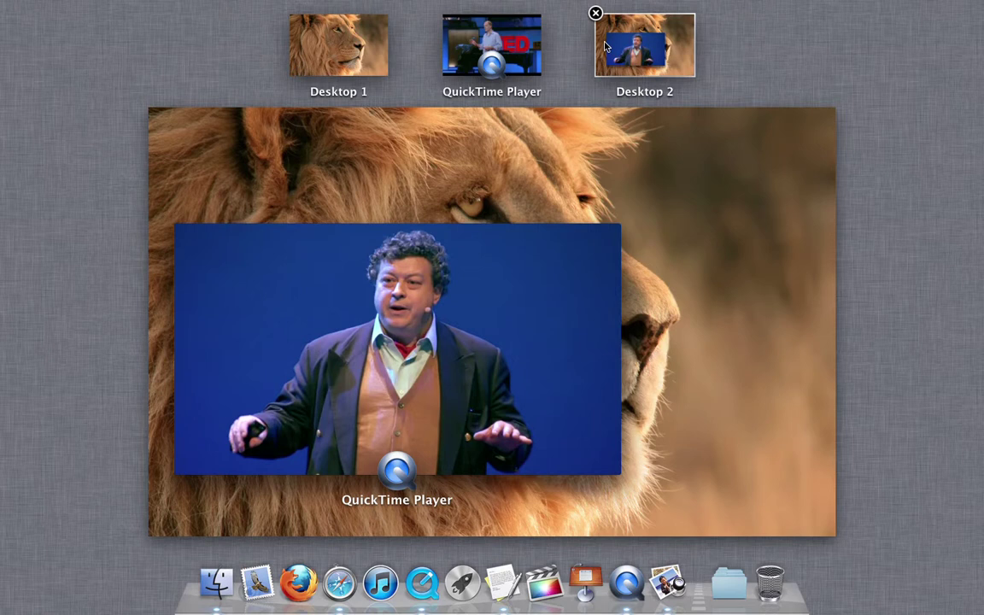
pyautogui.click(596, 14)
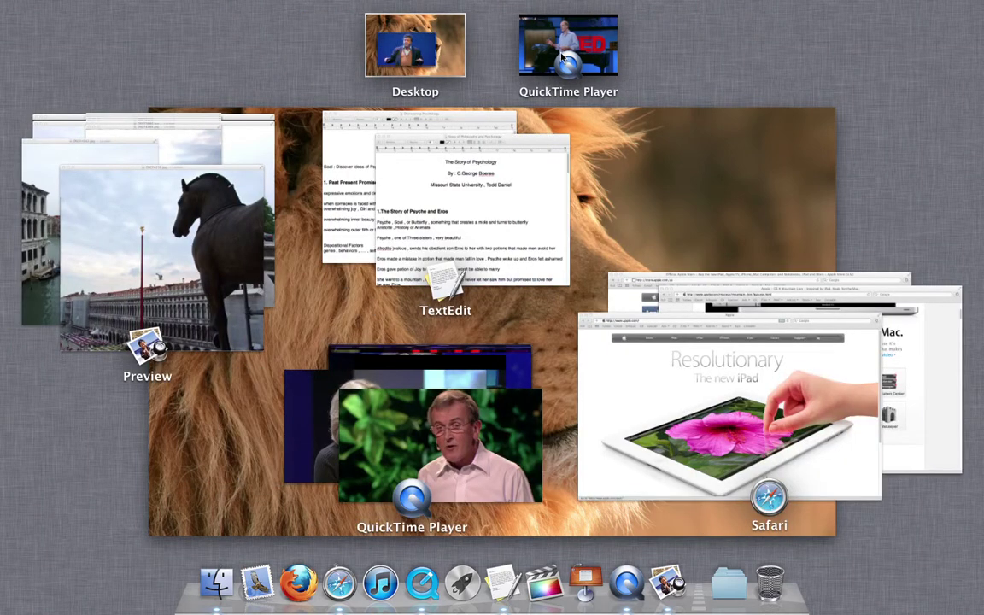
# Step: Bring the photo DSCF4236.jpg forward from Mission Control and hide Preview
pyautogui.click(248, 303)
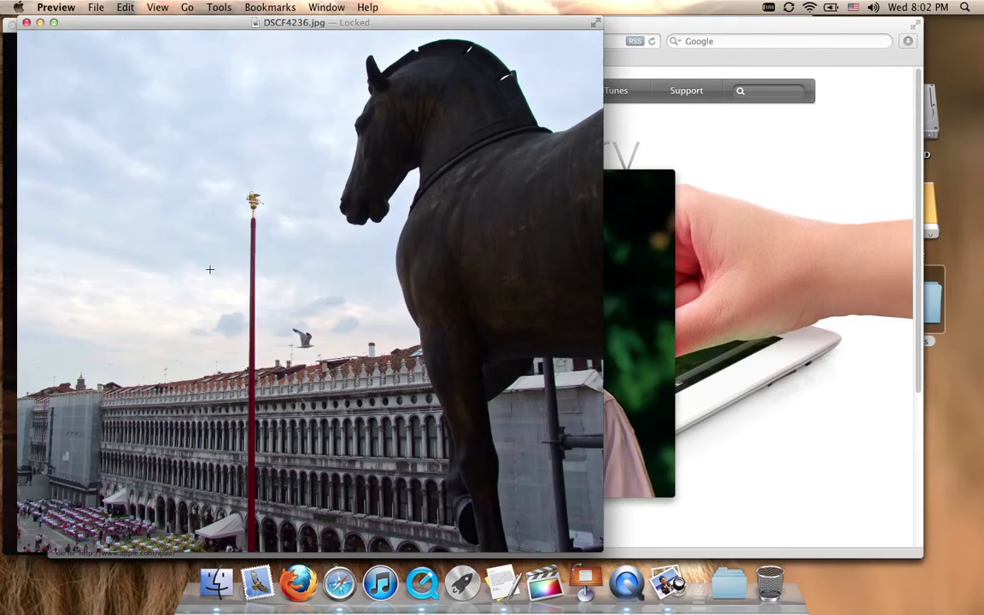
pyautogui.click(60, 6)
pyautogui.click(75, 87)
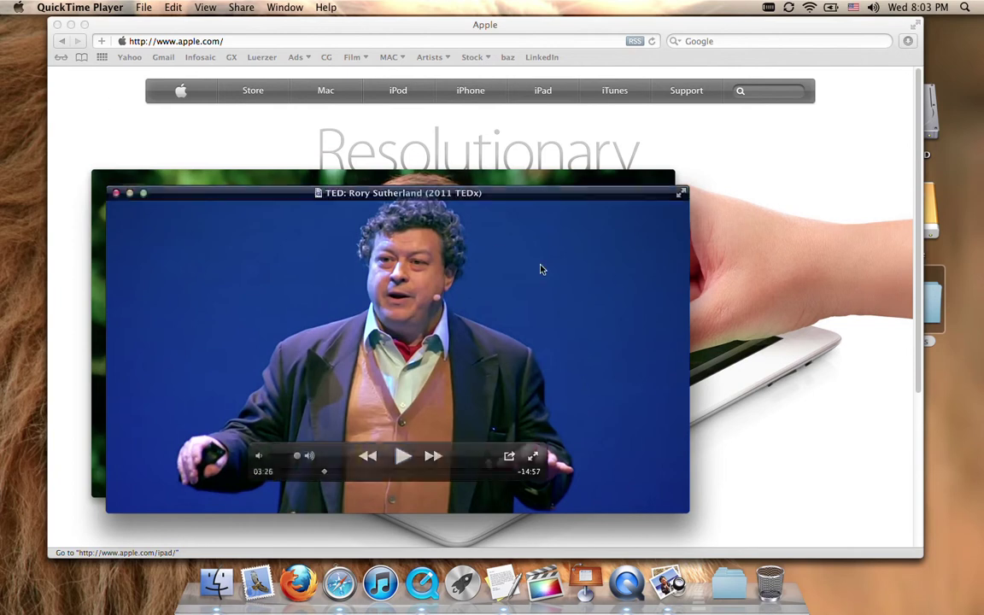
pyautogui.hotkey('ctrl', 'Up')
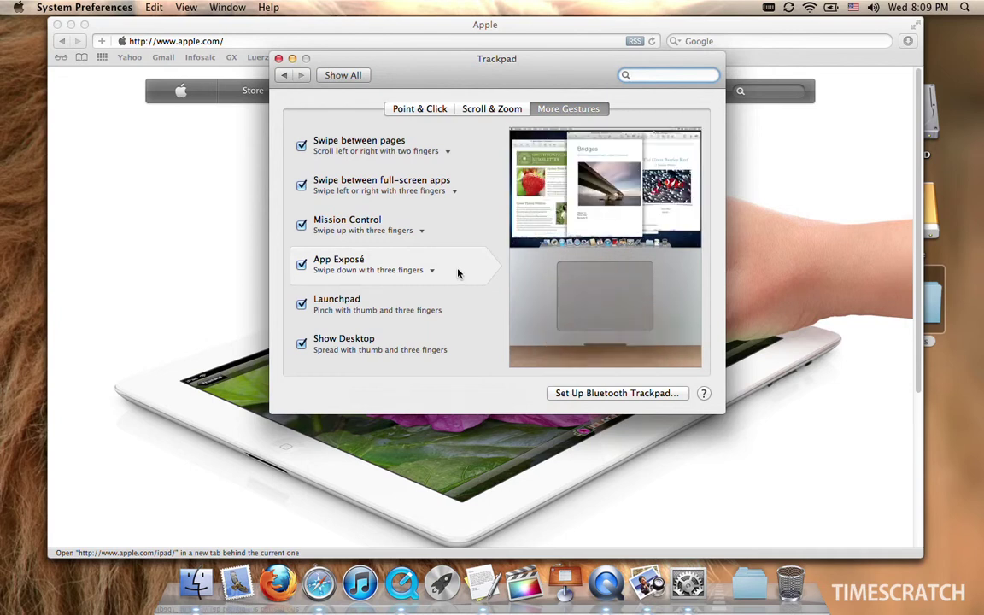
# Step: Quit System Preferences, show all of Safari's windows side by side, and pick the Apple home page window
pyautogui.press('super+q')
pyautogui.hotkey('ctrl', 'Down')
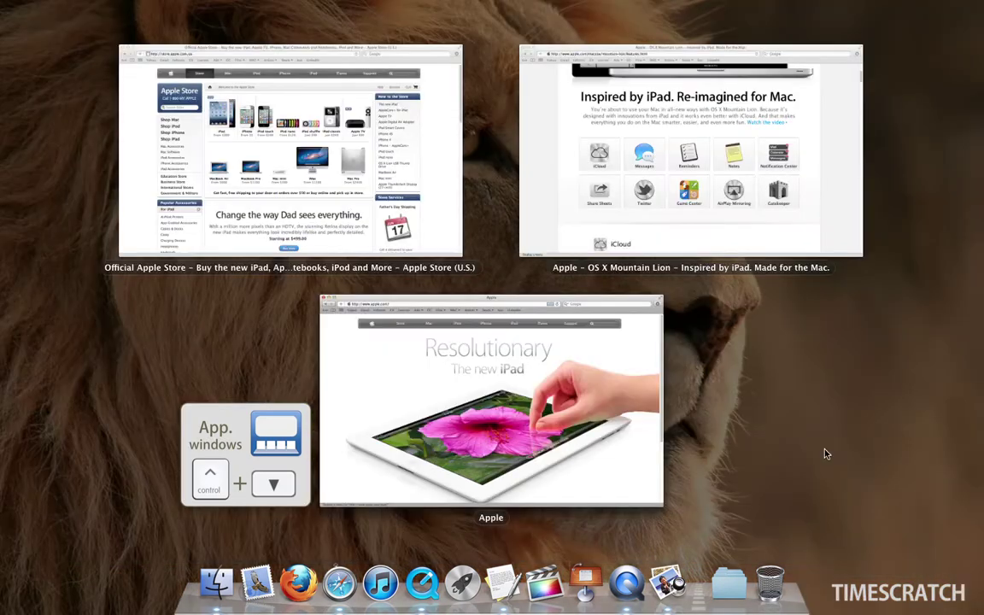
pyautogui.click(582, 429)
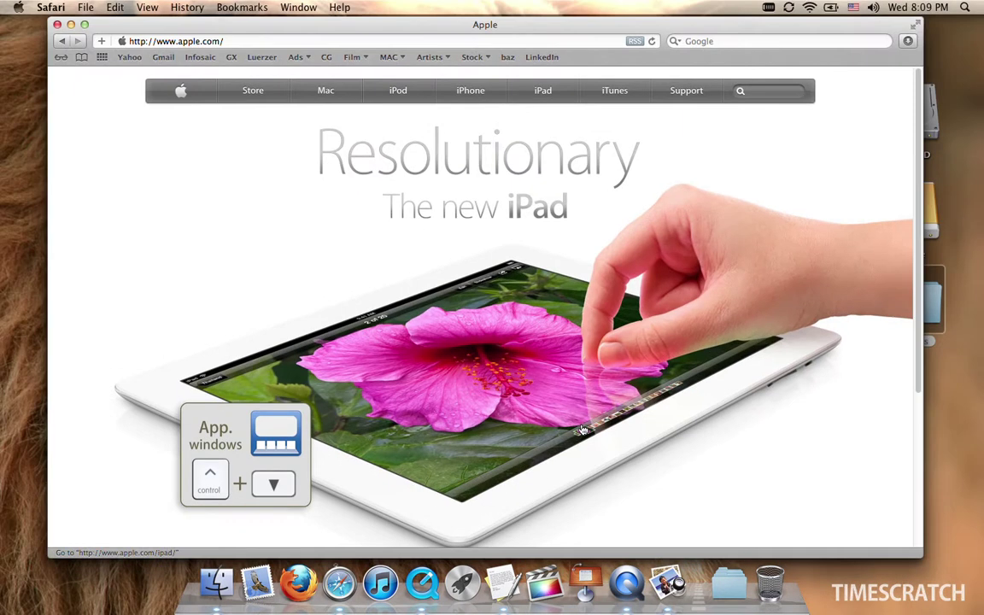
# Step: Switch to QuickTime Player, show all of its windows side by side, and pick the Neil MacGregor TED video
pyautogui.click(626, 583)
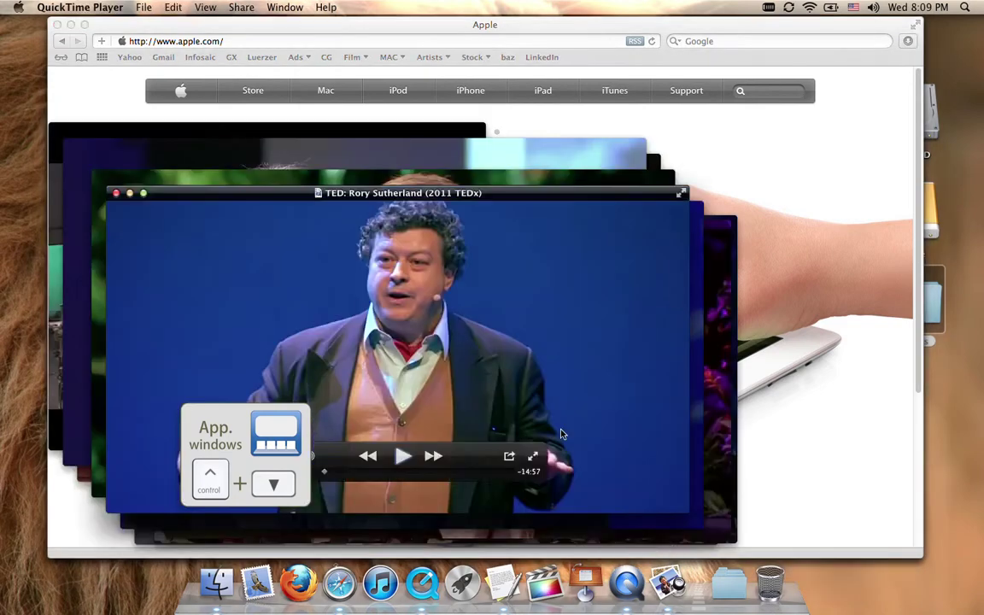
pyautogui.hotkey('ctrl', 'Down')
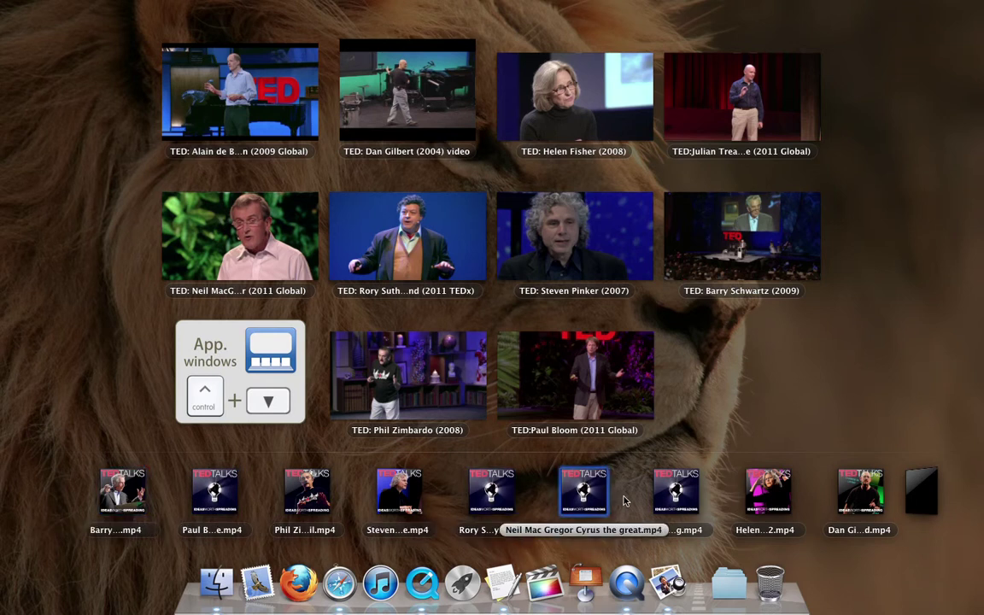
pyautogui.click(259, 245)
# Step: Minimize the Neil MacGregor video window and restore it from the view of all QuickTime Player windows
pyautogui.press('super+grave')
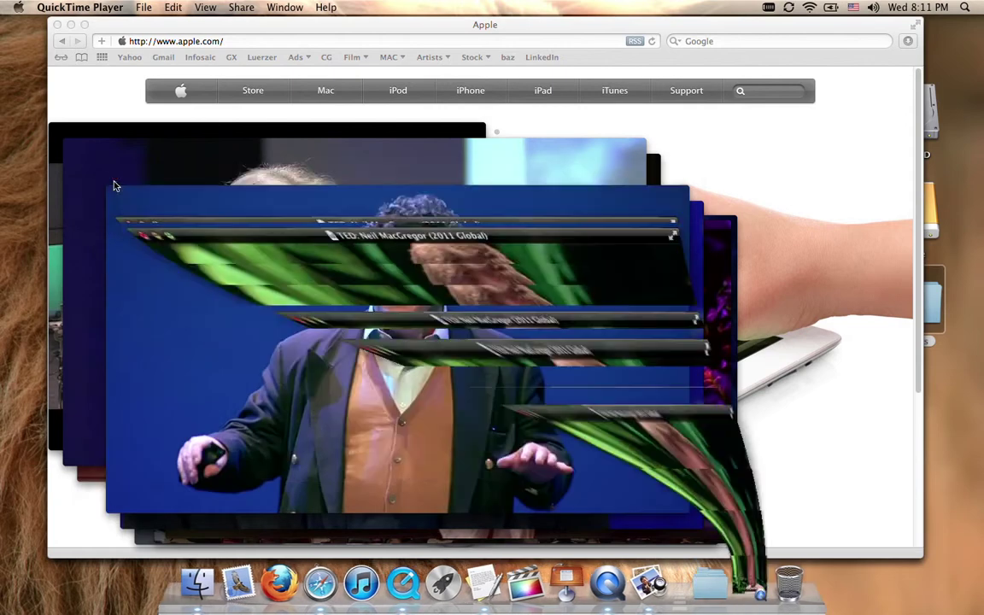
pyautogui.hotkey('ctrl', 'Down')
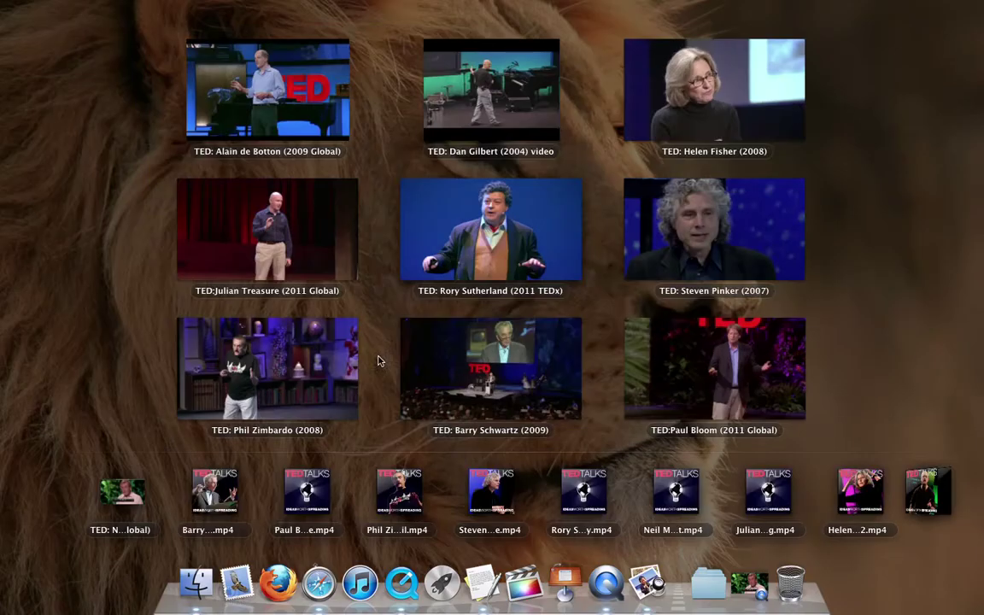
pyautogui.click(124, 494)
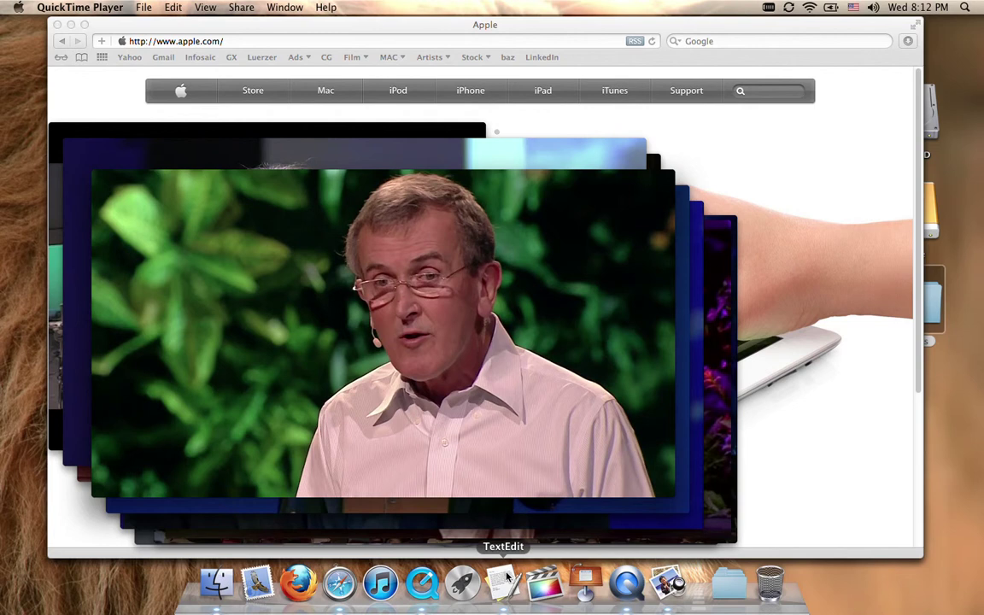
# Step: Show all of Safari's windows and switch that view to the windows and recent files of TextEdit, Preview and QuickTime Player
pyautogui.moveTo(511, 339)
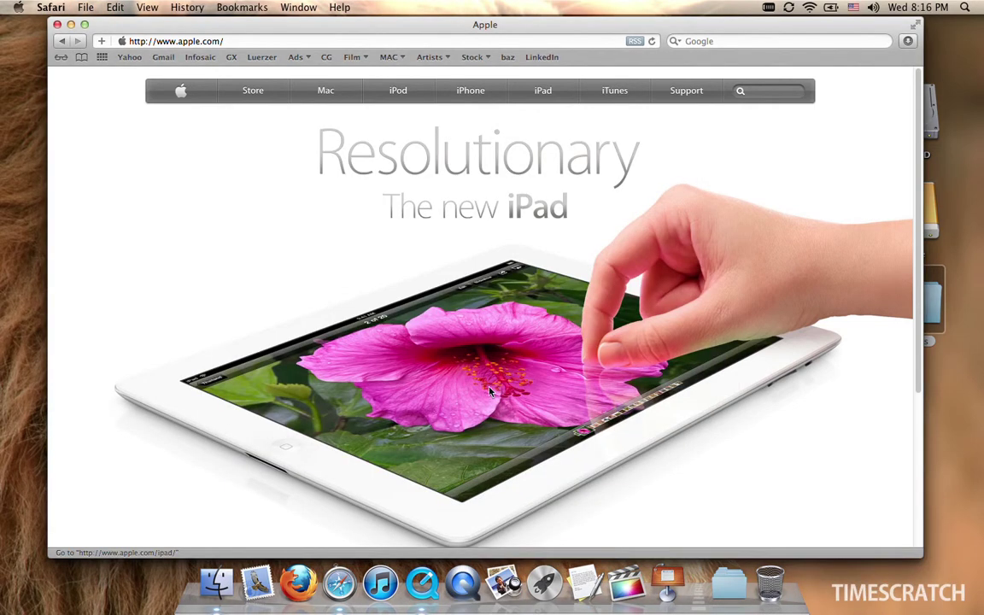
pyautogui.hotkey('ctrl', 'Down')
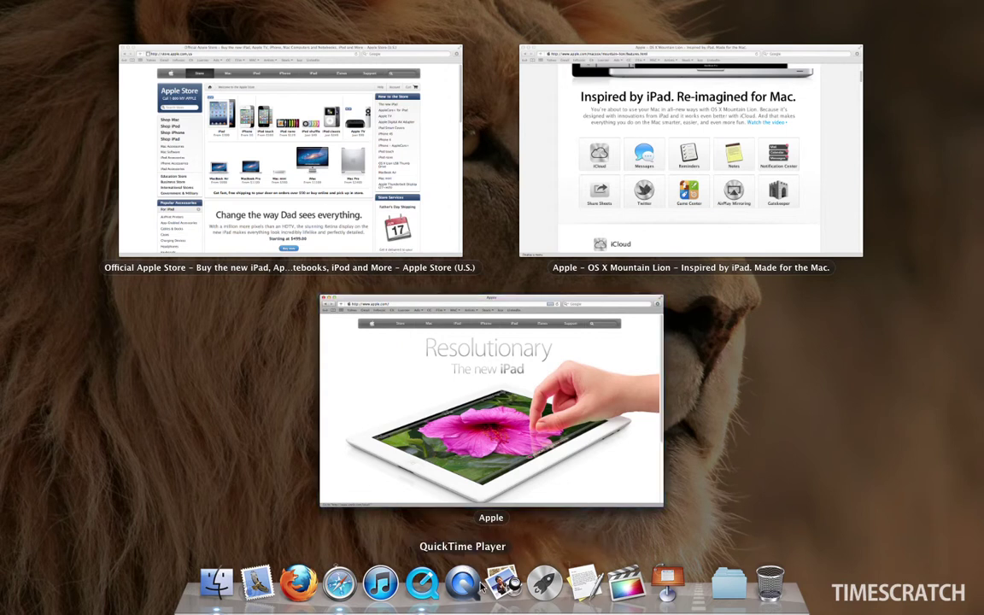
pyautogui.click(587, 584)
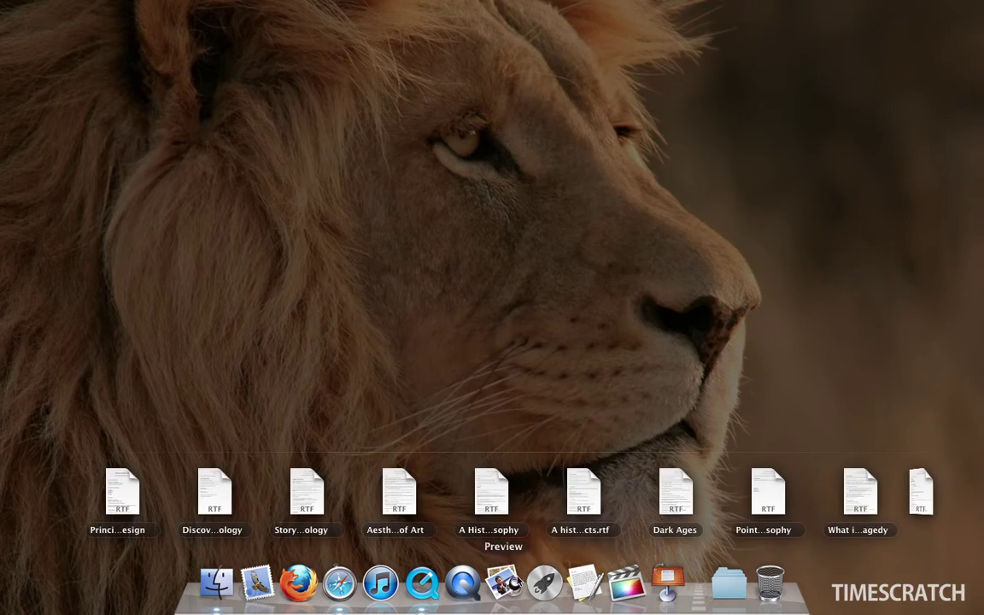
pyautogui.click(512, 584)
pyautogui.click(463, 584)
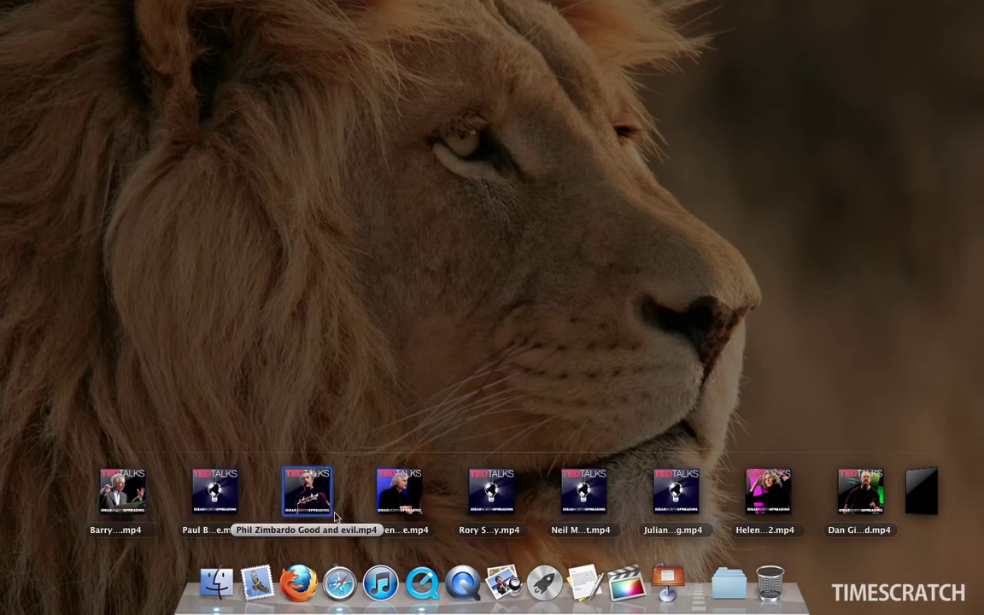
pyautogui.hscroll(2, 337, 503)
pyautogui.hscroll(-2, 337, 517)
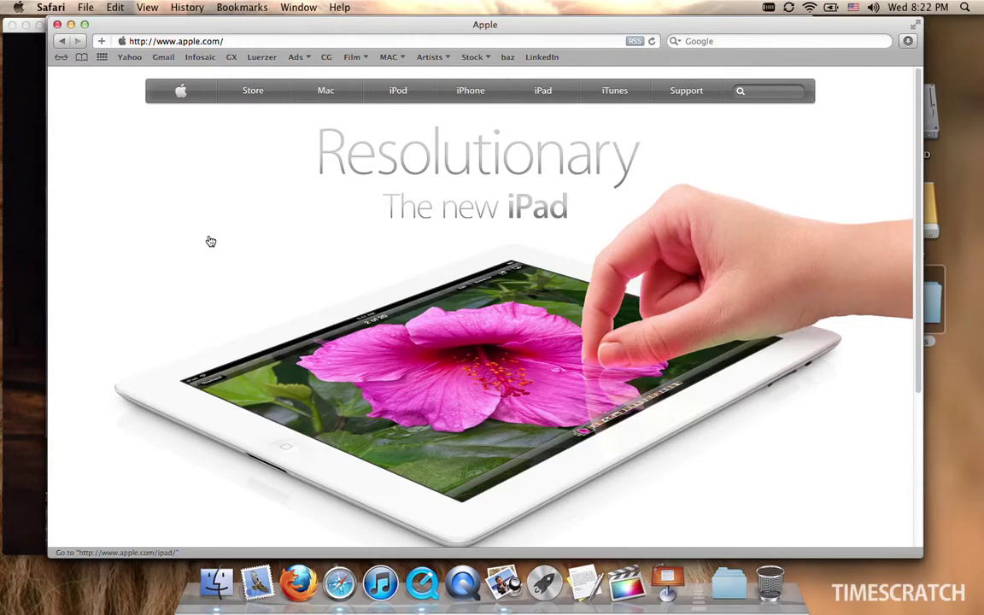
# Step: Open the Mission Control settings in System Preferences
pyautogui.click(18, 7)
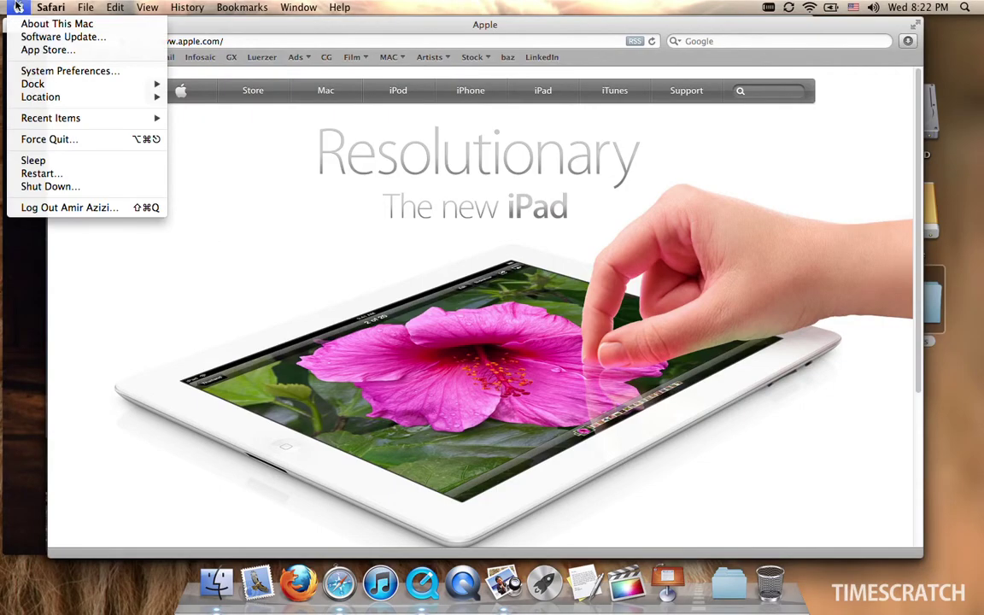
pyautogui.click(38, 71)
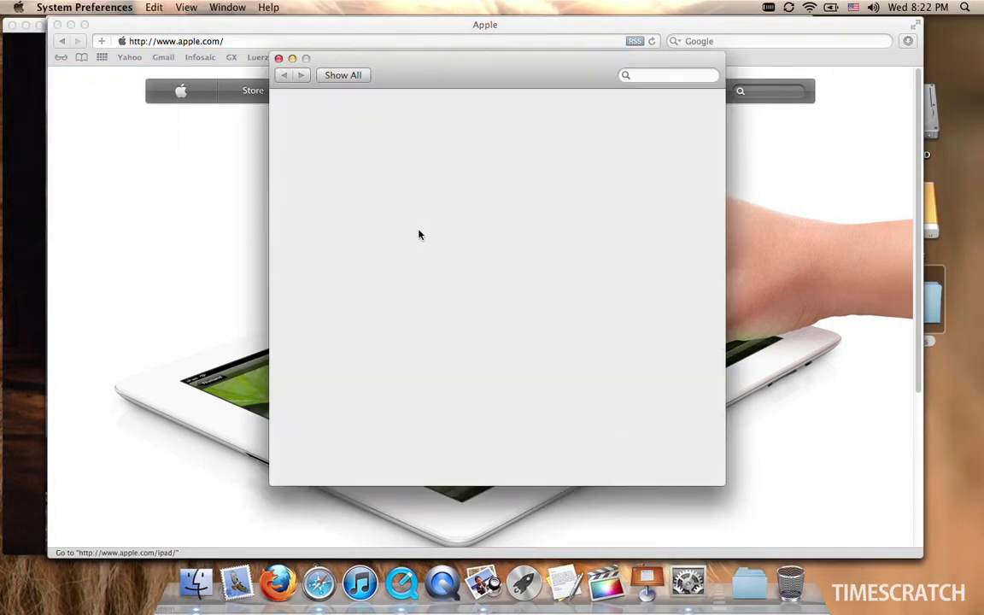
pyautogui.click(462, 147)
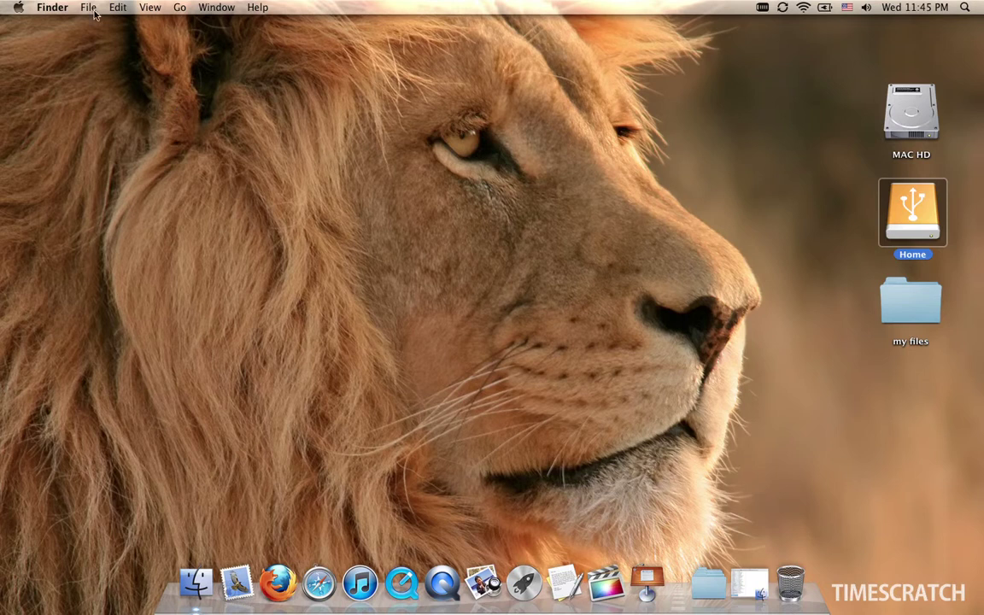
# Step: Restore the minimized Finder window and show the Get Info details of the ads folder on the Home drive
pyautogui.click(88, 7)
pyautogui.click(137, 150)
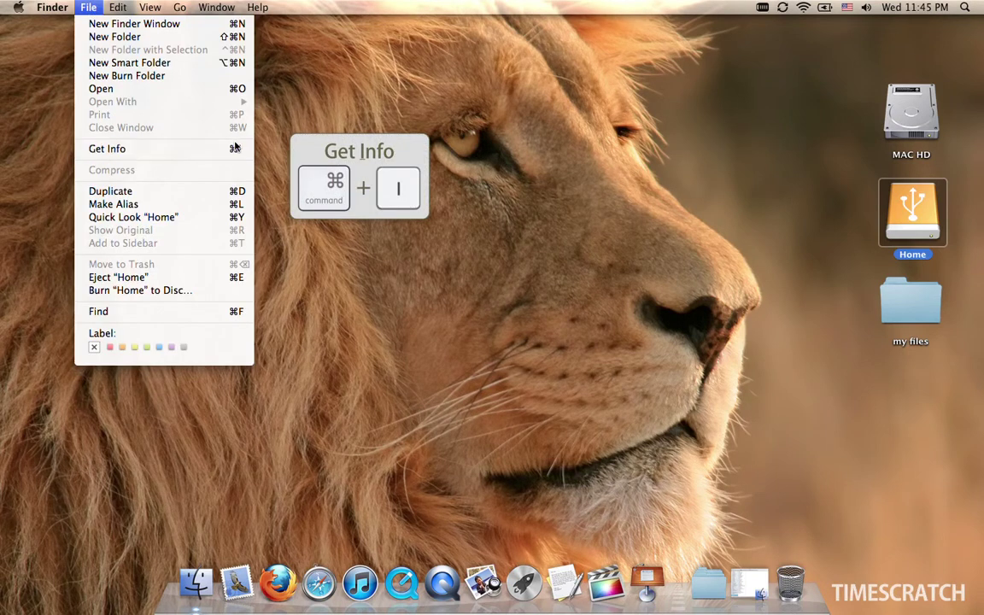
pyautogui.click(745, 578)
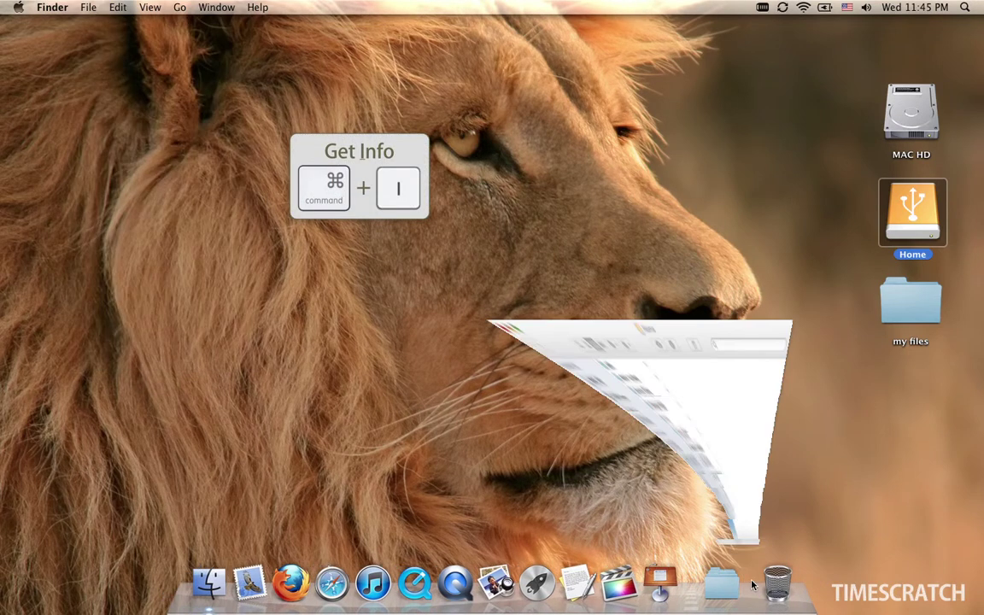
pyautogui.click(334, 77)
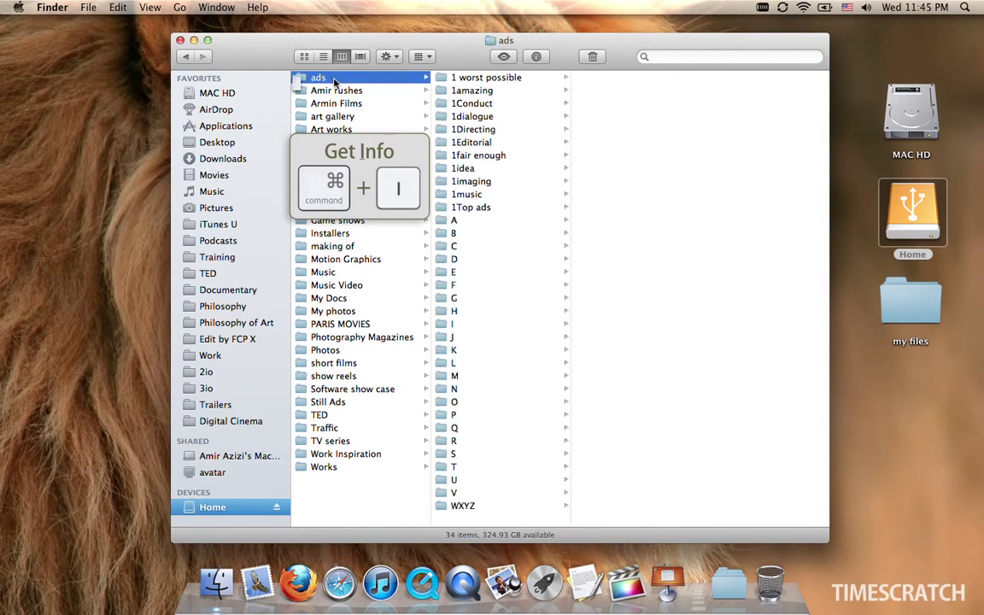
pyautogui.press('super+i')
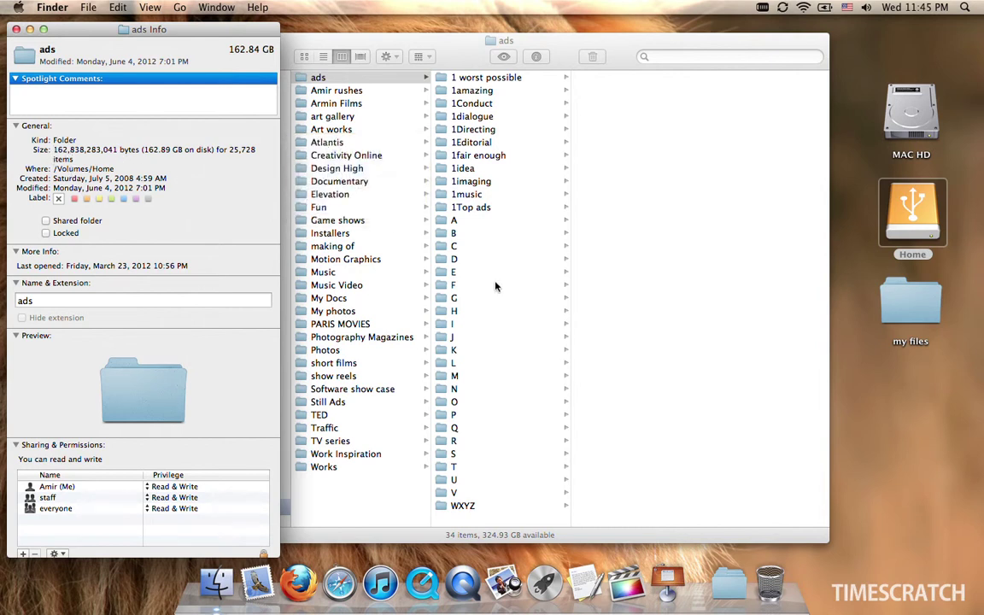
# Step: Close the ads info window and the Finder window, and open the my files folder from the desktop
pyautogui.press('super+w')
pyautogui.press('super+w')
pyautogui.click(879, 307)
pyautogui.doubleClick(880, 307)
# Step: Get info on 02 2. Aristotle's Poetics.mp3 and set VLC as the application that opens it
pyautogui.click(431, 123)
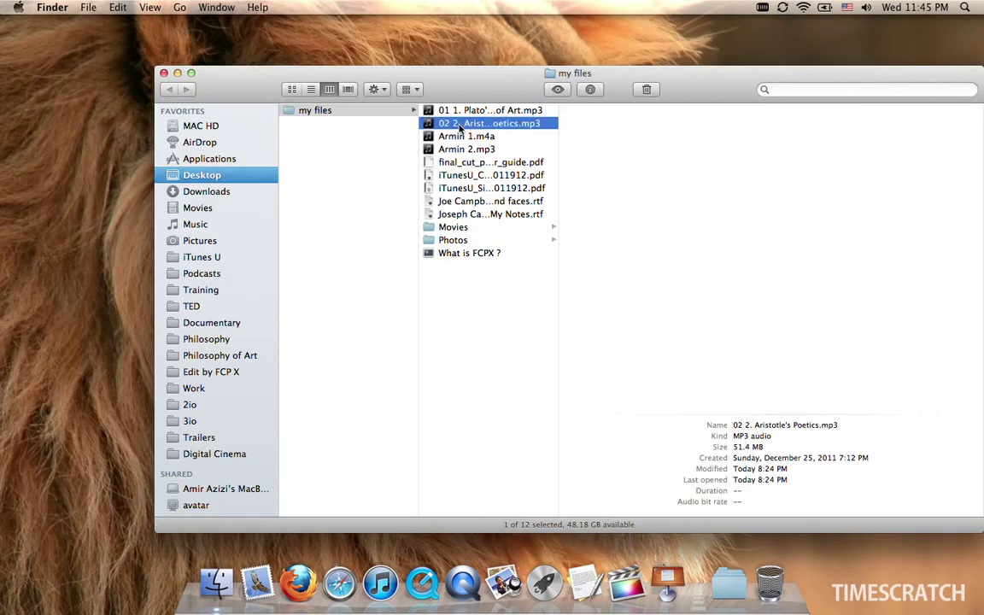
pyautogui.press('super+i')
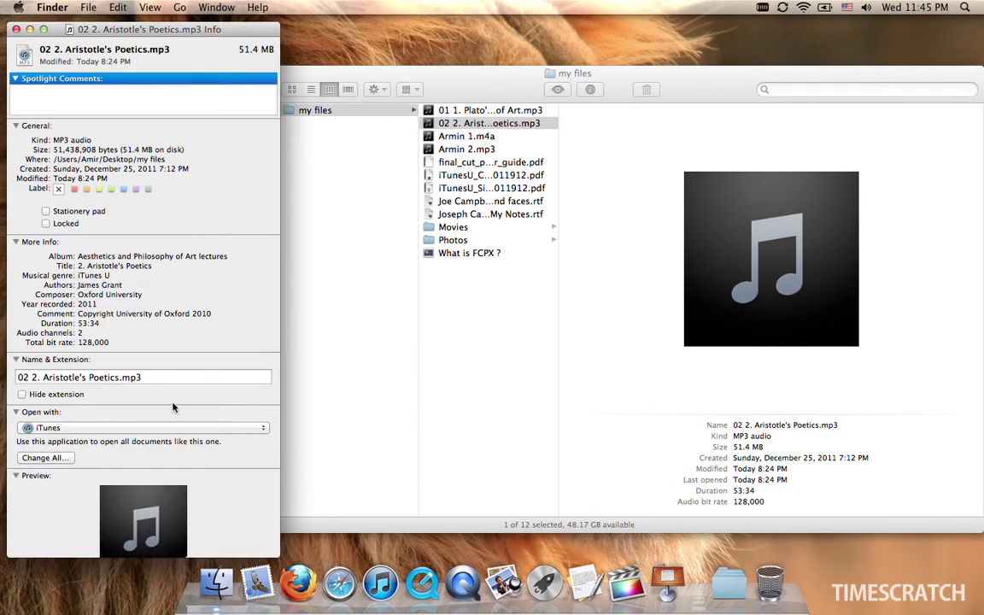
pyautogui.click(184, 430)
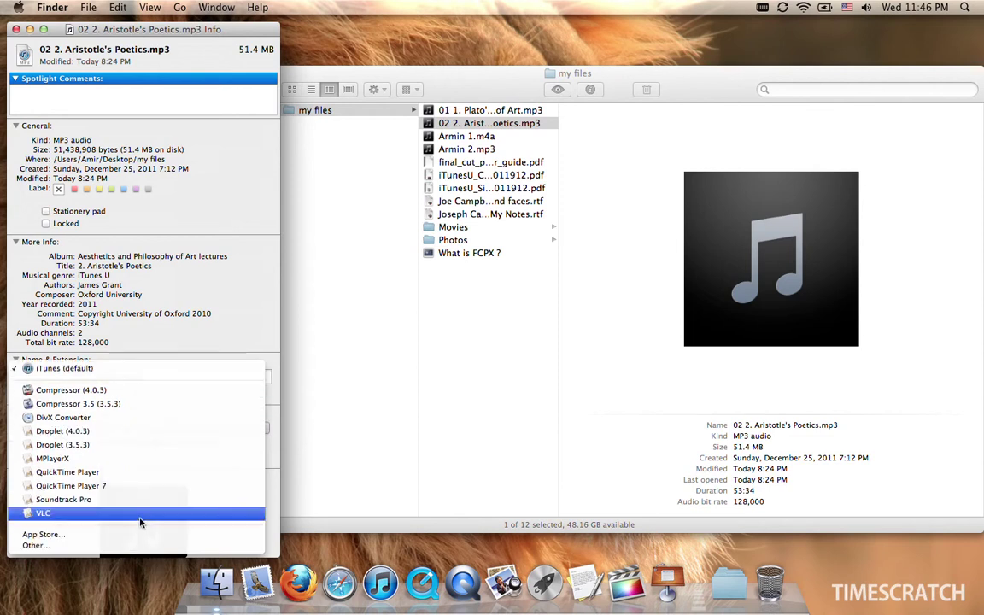
pyautogui.click(141, 514)
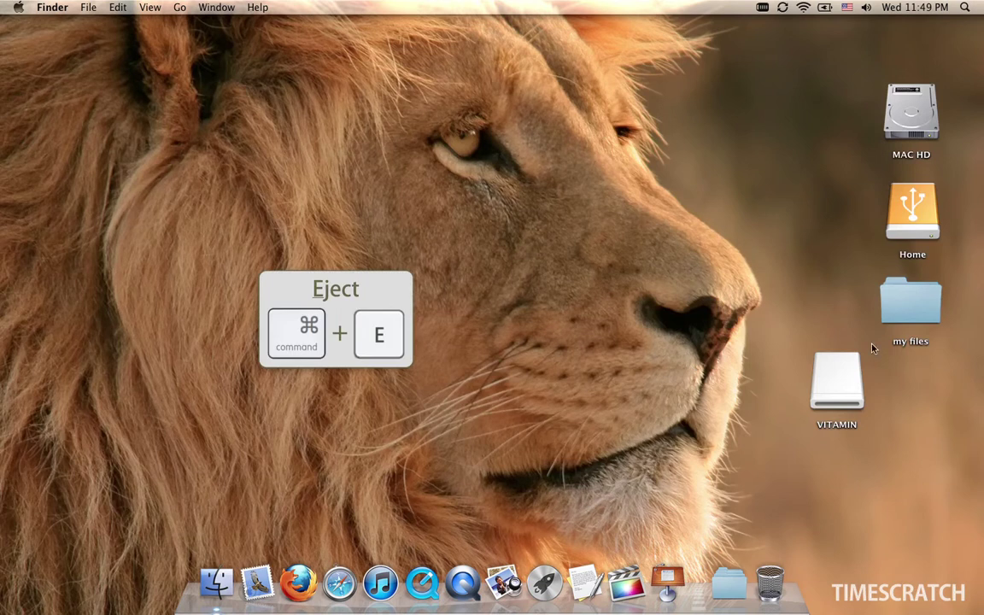
# Step: Select the Home and VITAMIN drives on the desktop together and eject them
pyautogui.click(910, 214)
pyautogui.keyDown('super'); pyautogui.click(836, 385); pyautogui.keyUp('super')
pyautogui.click(89, 7)
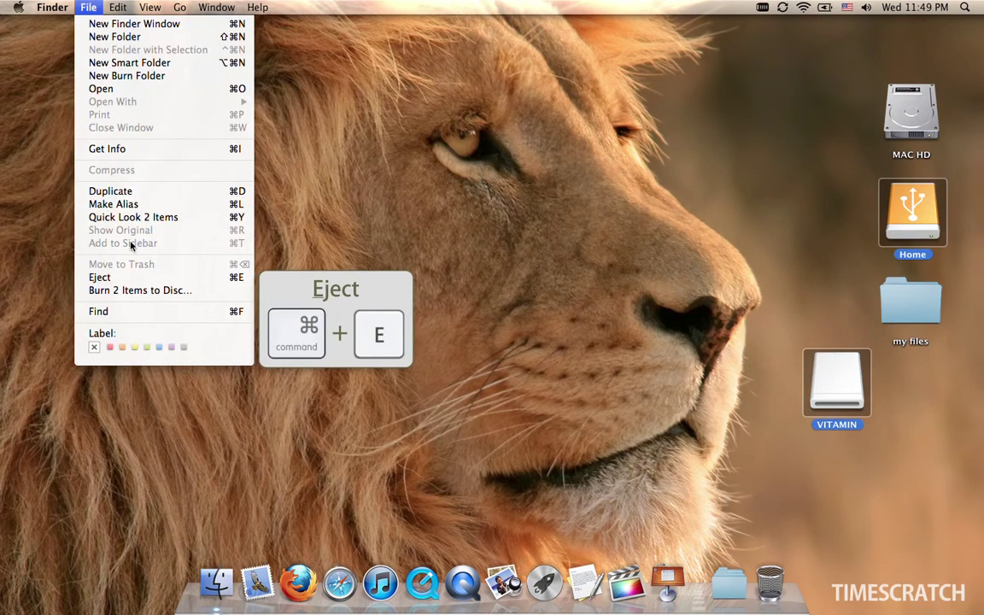
pyautogui.click(234, 278)
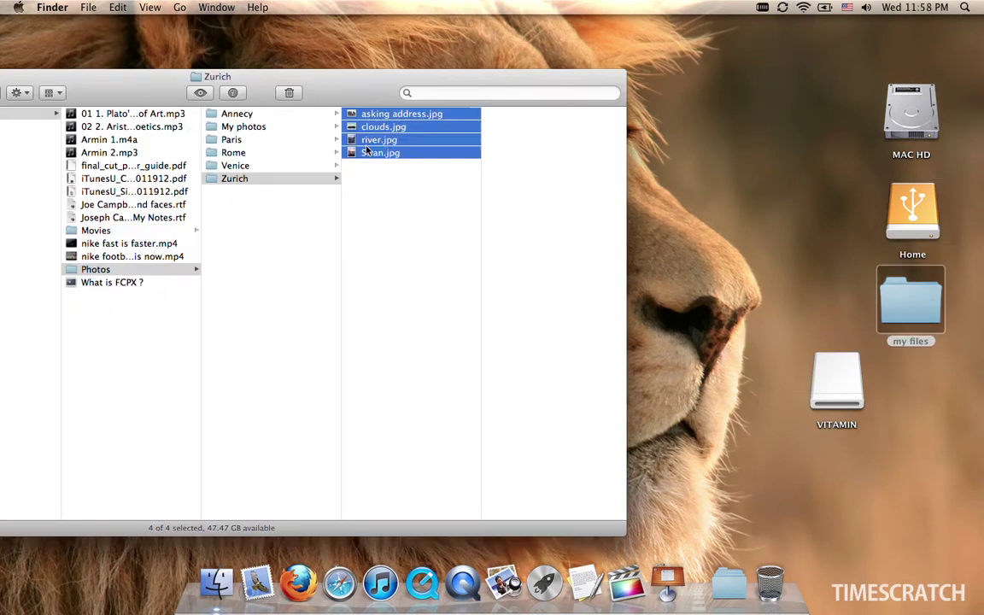
# Step: Copy the four selected photos from the Zurich folder to the desktop
pyautogui.moveTo(376, 145); pyautogui.dragTo(753, 215)
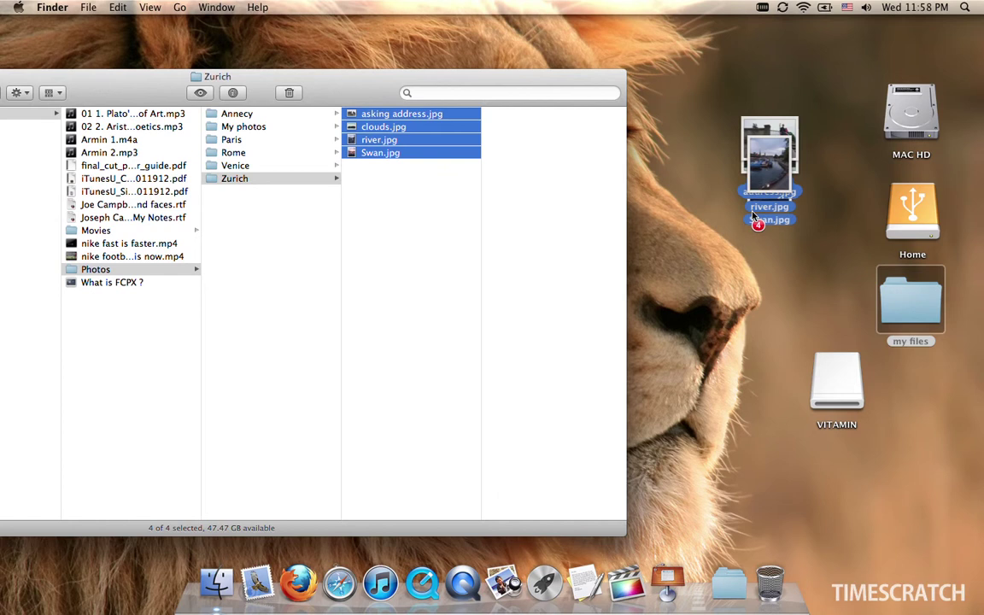
pyautogui.press('alt')
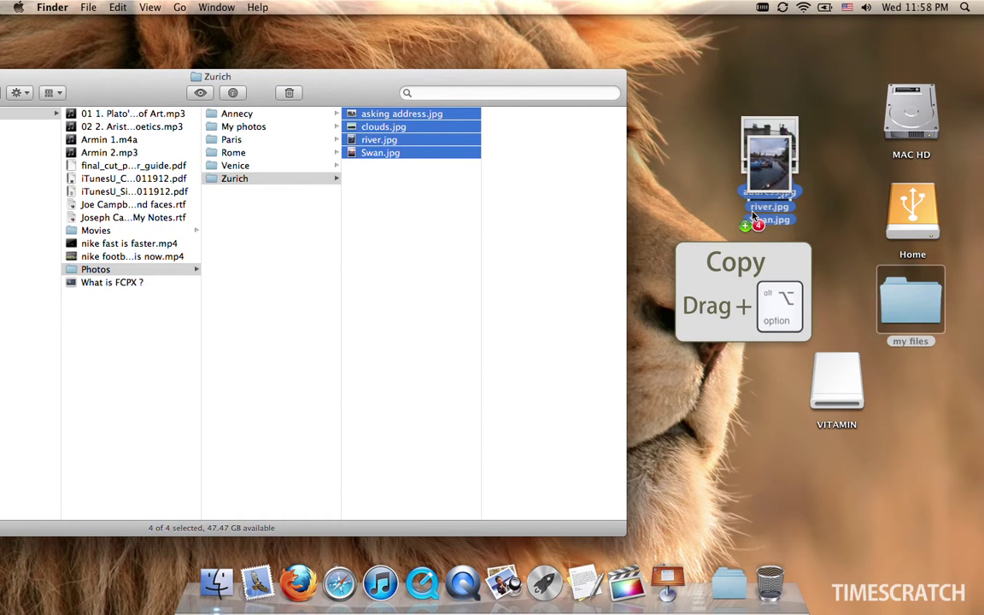
pyautogui.moveTo(753, 216); pyautogui.dragTo(753, 217)
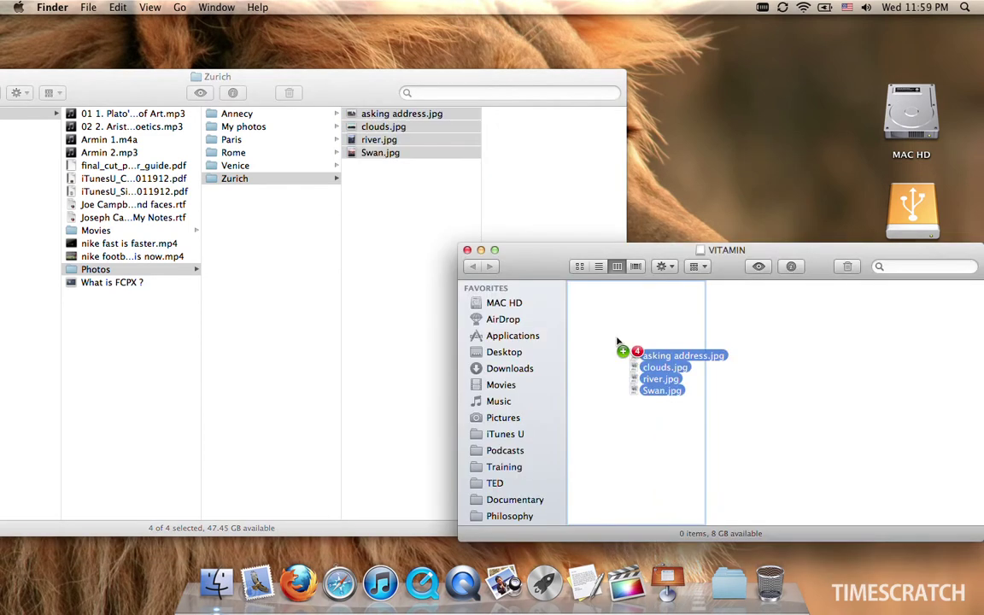
# Step: Move the four Zurich photos onto the VITAMIN drive instead of copying them
pyautogui.press('super')
pyautogui.moveTo(616, 342); pyautogui.dragTo(616, 341)
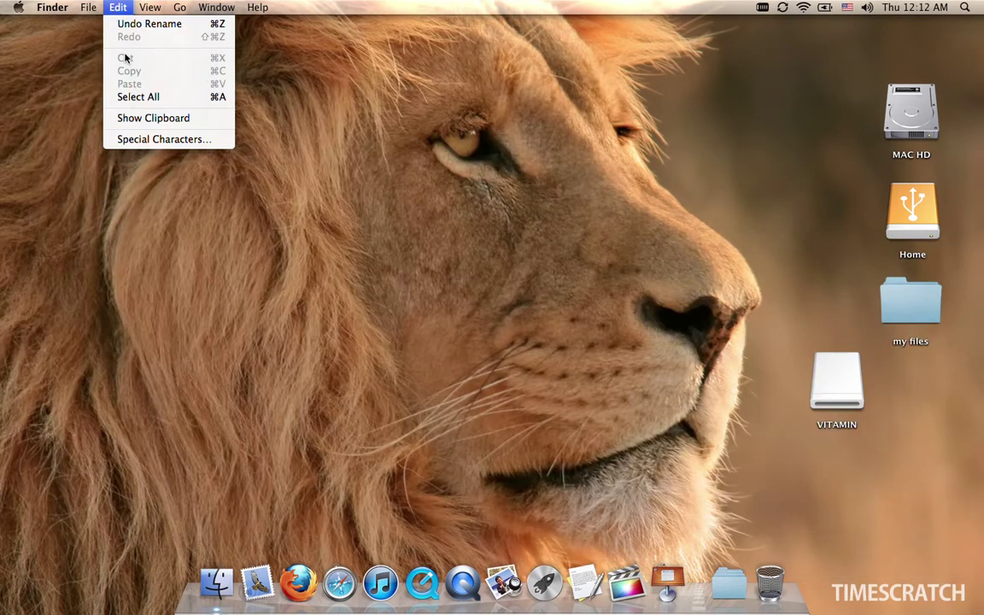
# Step: Copy the two selected nike mp4 videos in my files and move them into the Nike folder on the Home drive
pyautogui.press('alt')
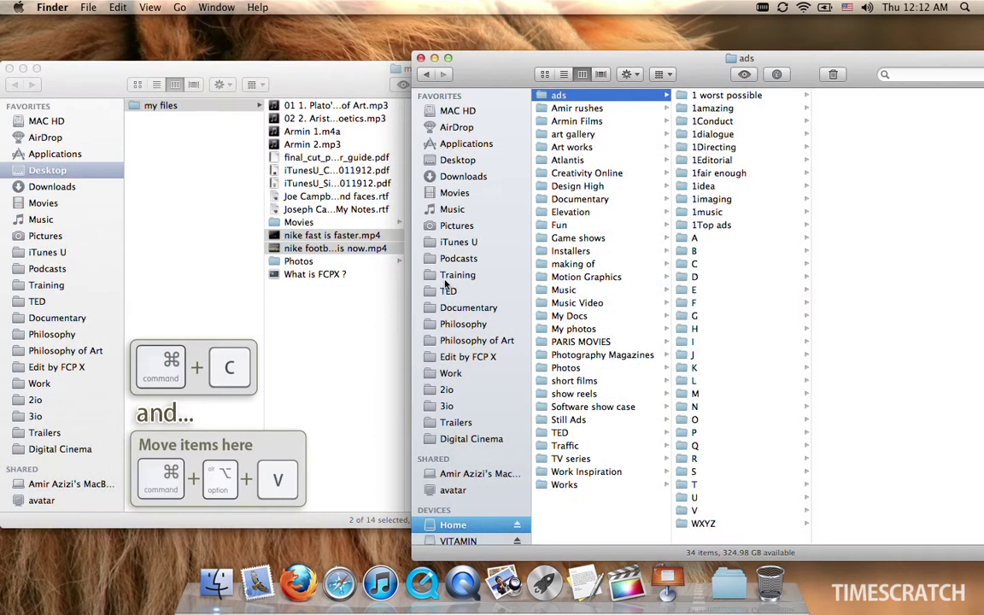
pyautogui.click(348, 351)
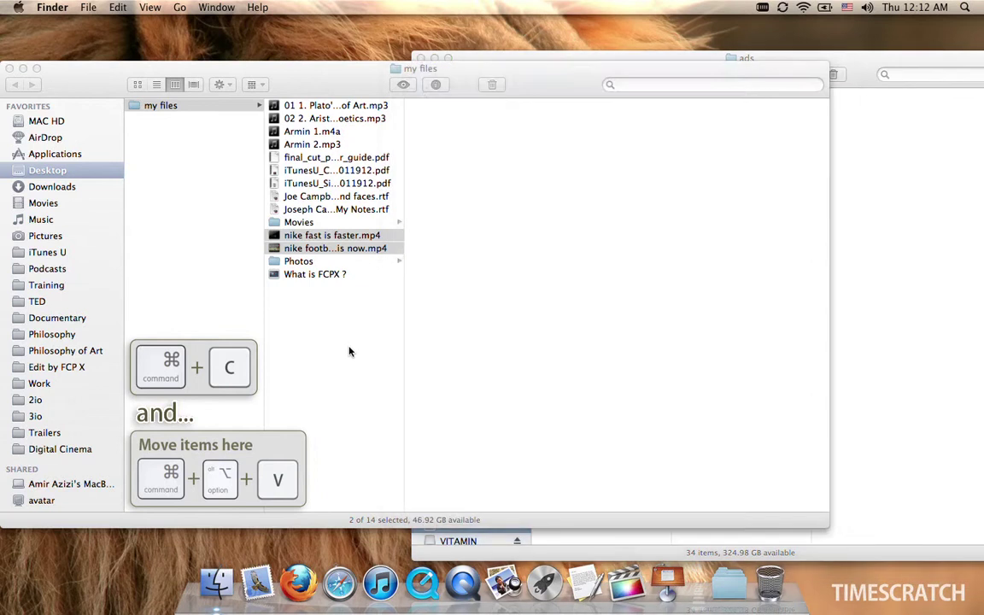
pyautogui.press('super+c')
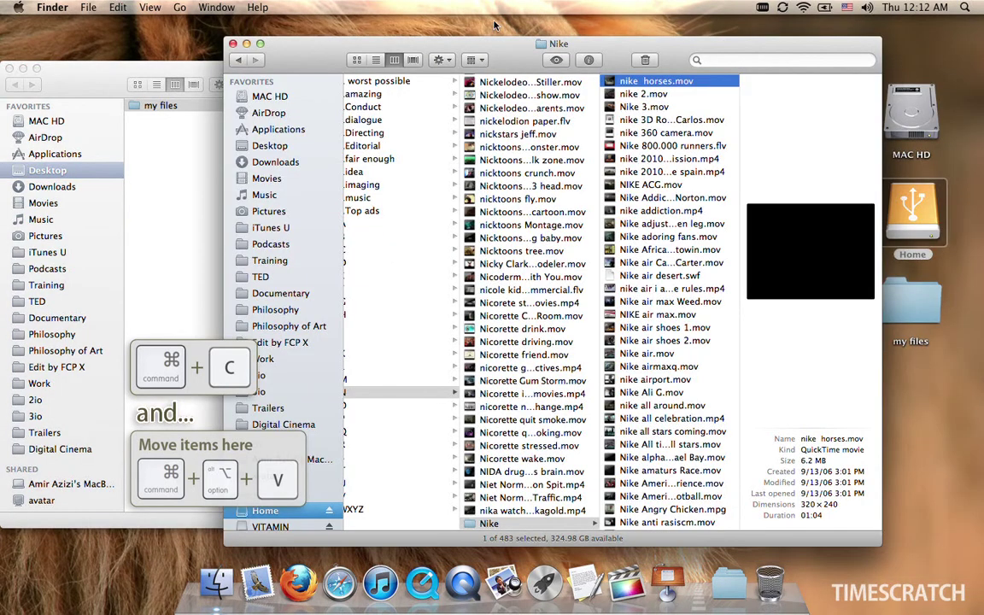
pyautogui.press('super+alt+v')
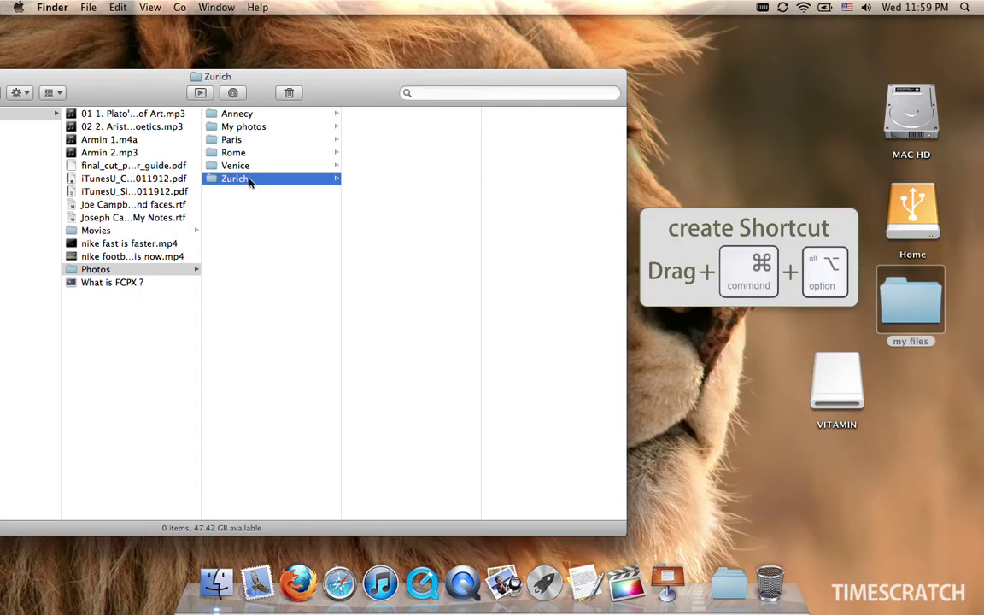
# Step: Create a shortcut to the Zurich folder on the desktop and open the file commands for the river.jpg shortcut
pyautogui.moveTo(249, 181); pyautogui.dragTo(773, 187)
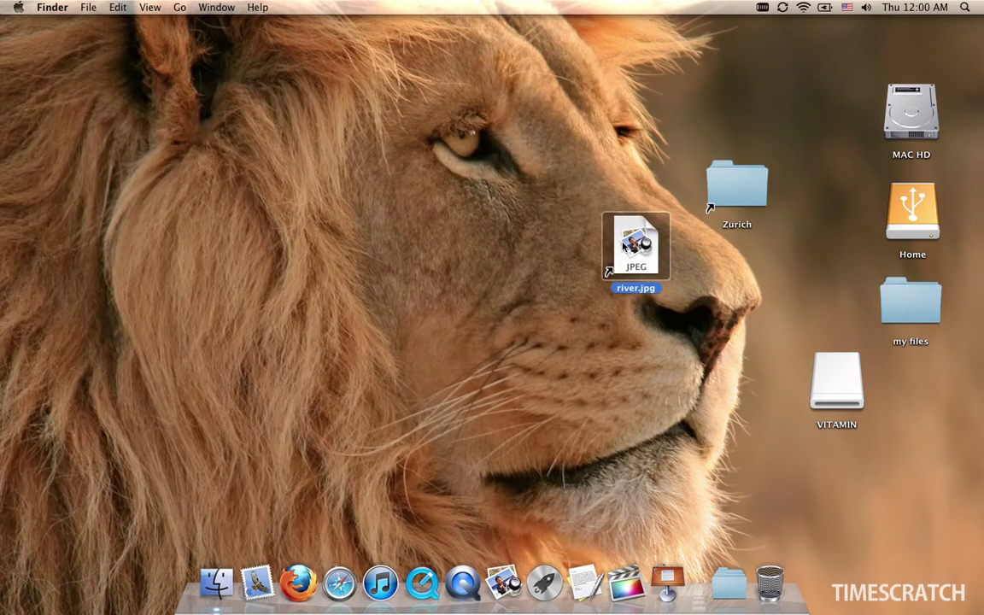
pyautogui.click(88, 7)
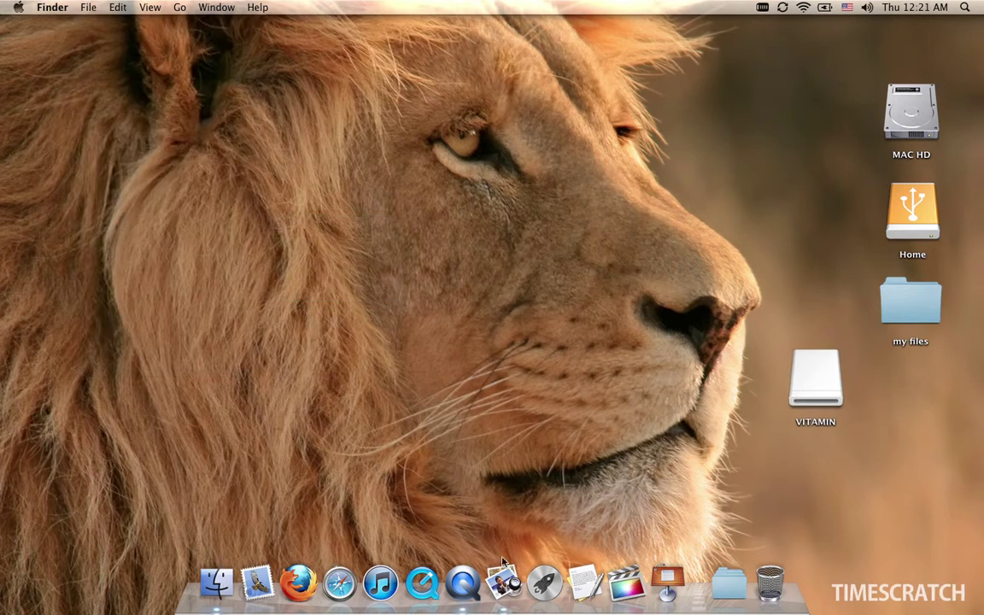
# Step: Bring river.jpg forward in Preview and show the folder path of the file
pyautogui.click(503, 584)
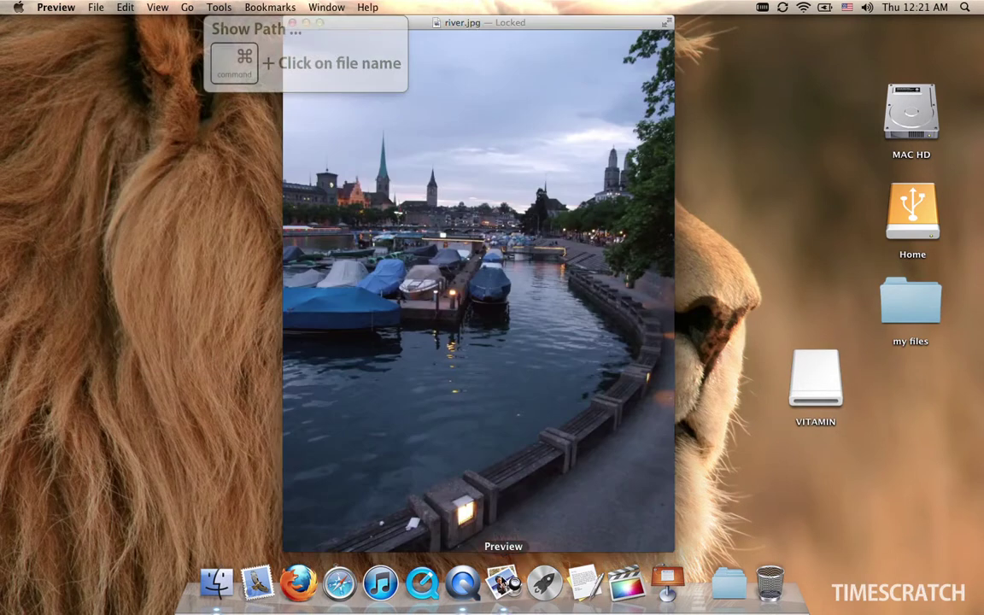
pyautogui.keyDown('super'); pyautogui.click(457, 23); pyautogui.keyUp('super')
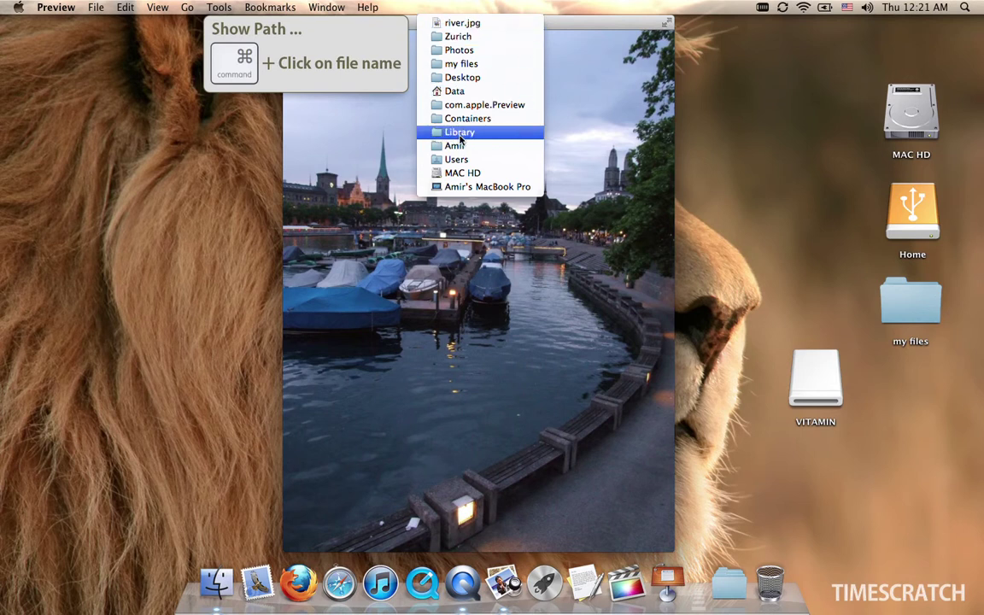
# Step: Open the Zurich folder from river.jpg's path, close it, and show the folder path of PotionOfGala264.mov in QuickTime Player
pyautogui.click(483, 37)
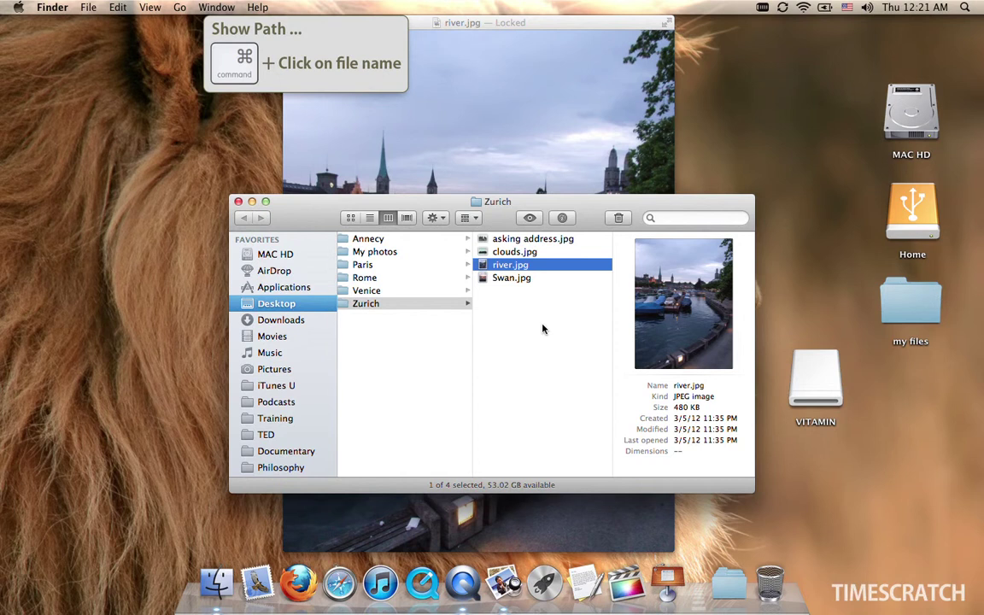
pyautogui.press('super+w')
pyautogui.click(422, 583)
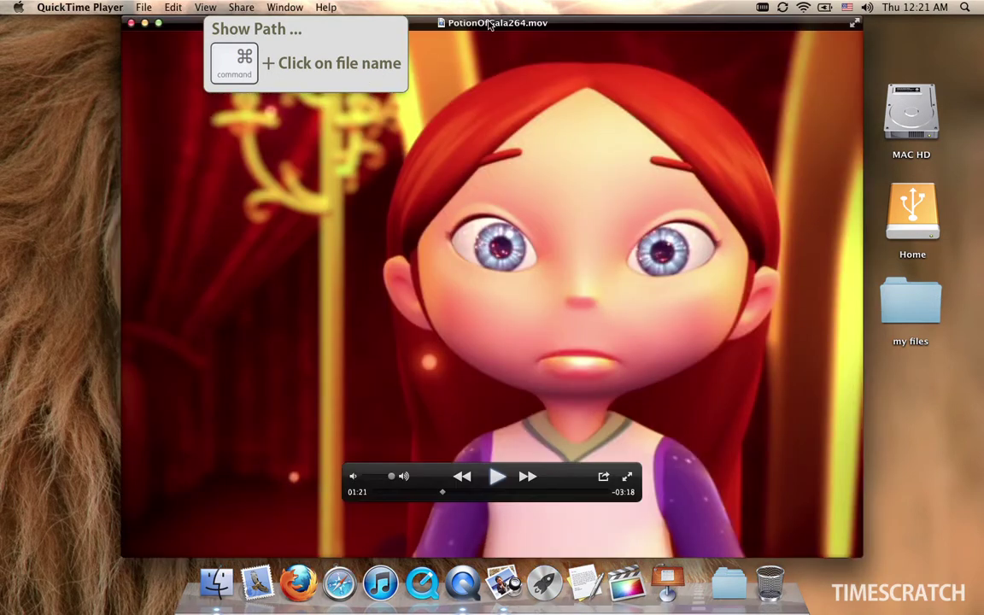
pyautogui.keyDown('super'); pyautogui.click(442, 24); pyautogui.keyUp('super')
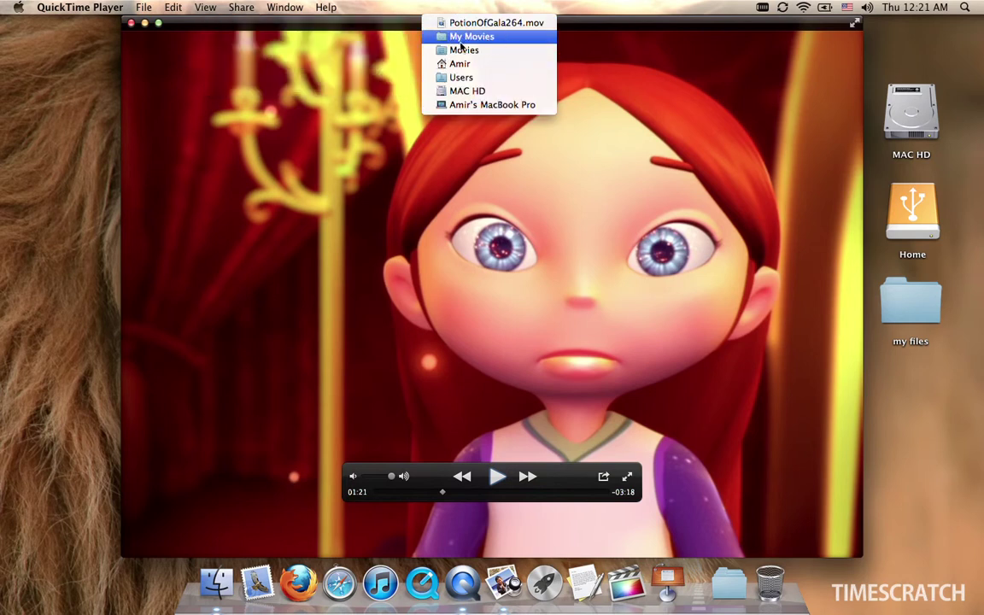
# Step: Minimise the PotionOfGala264.mov window and copy river.jpg from its Preview window onto the VITAMIN drive
pyautogui.press('super+m')
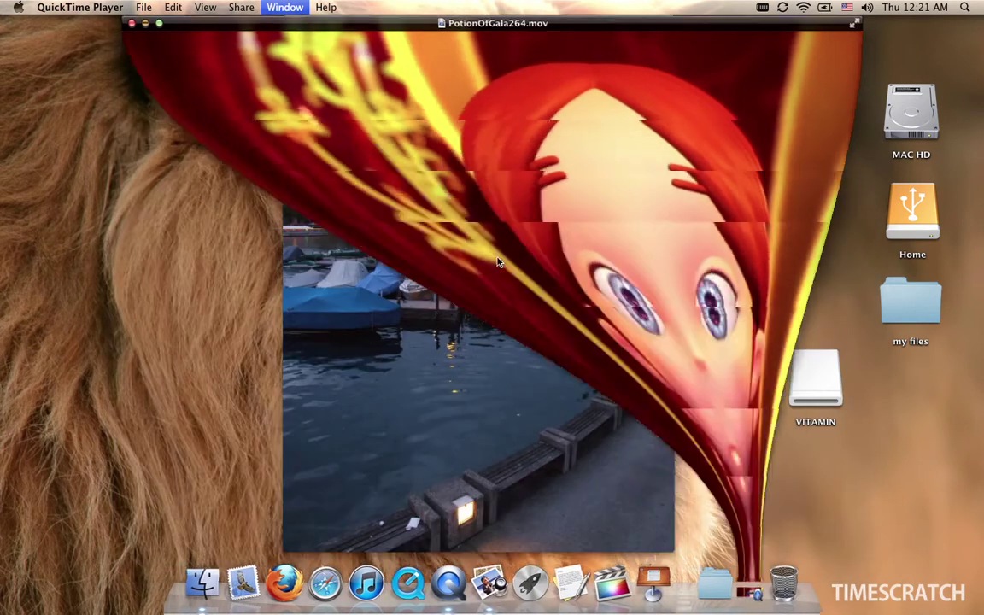
pyautogui.moveTo(435, 25); pyautogui.dragTo(819, 381)
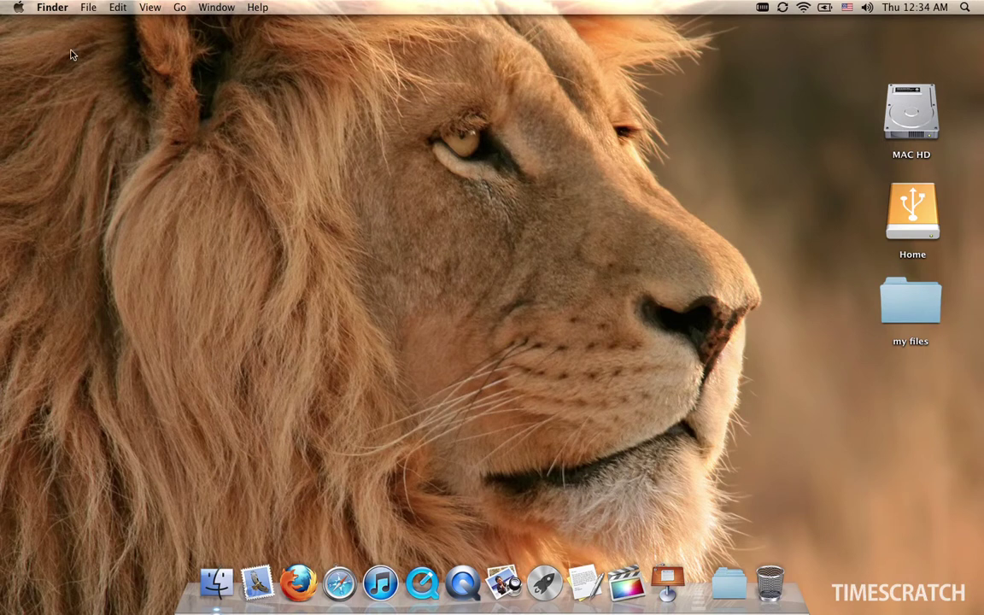
# Step: Open the input sources in the Language & Text system preferences and look through the list to the Persian entries
pyautogui.click(18, 10)
pyautogui.click(94, 64)
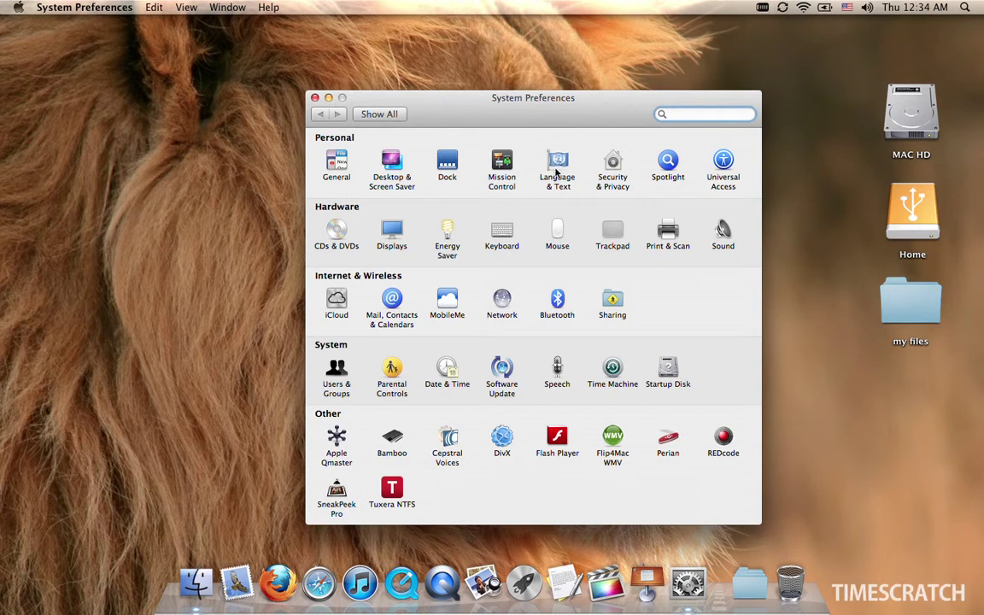
pyautogui.click(556, 174)
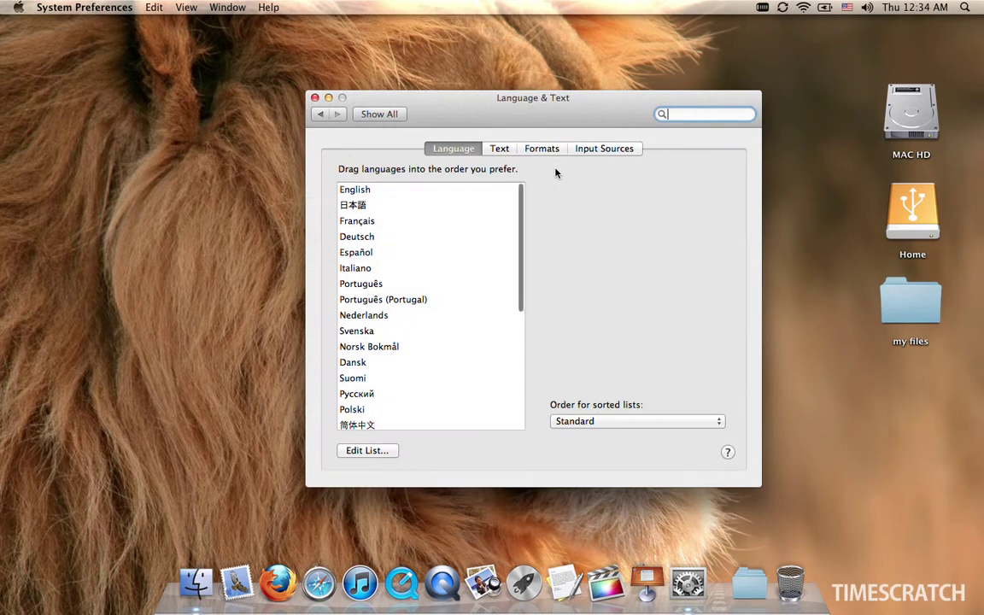
pyautogui.click(600, 147)
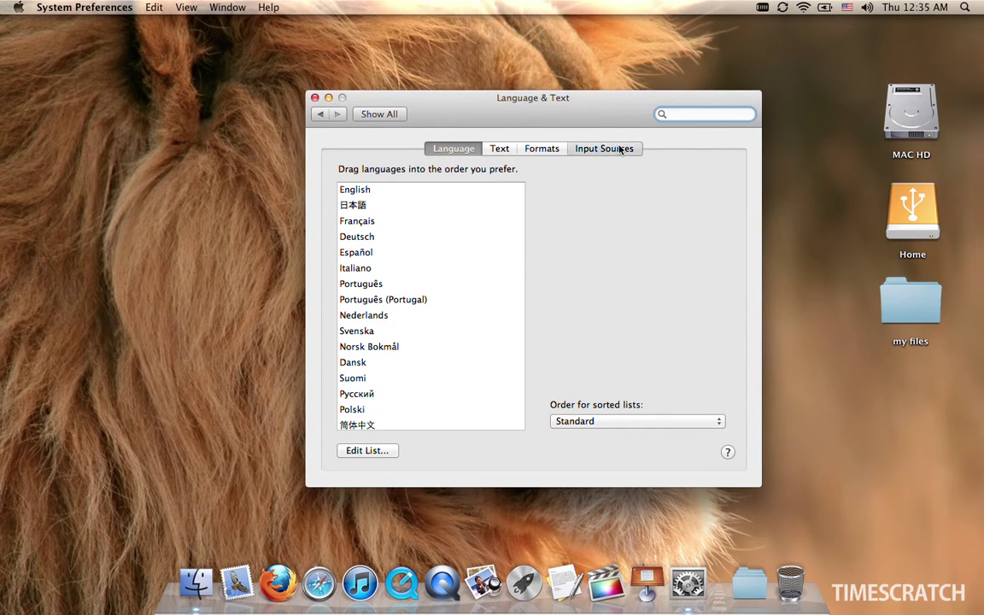
pyautogui.scroll(-20, 405, 406)
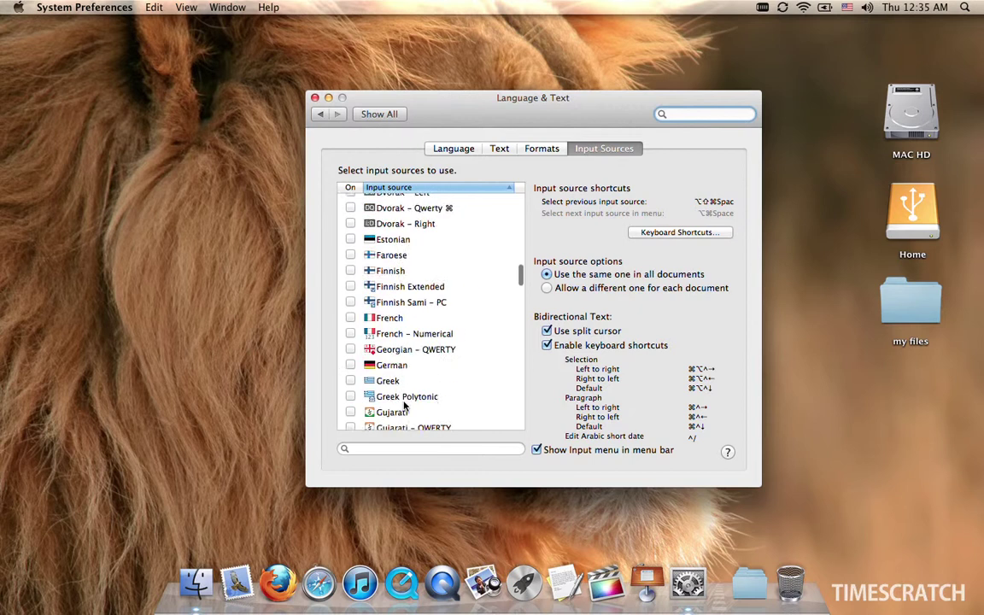
pyautogui.scroll(-5, 406, 407)
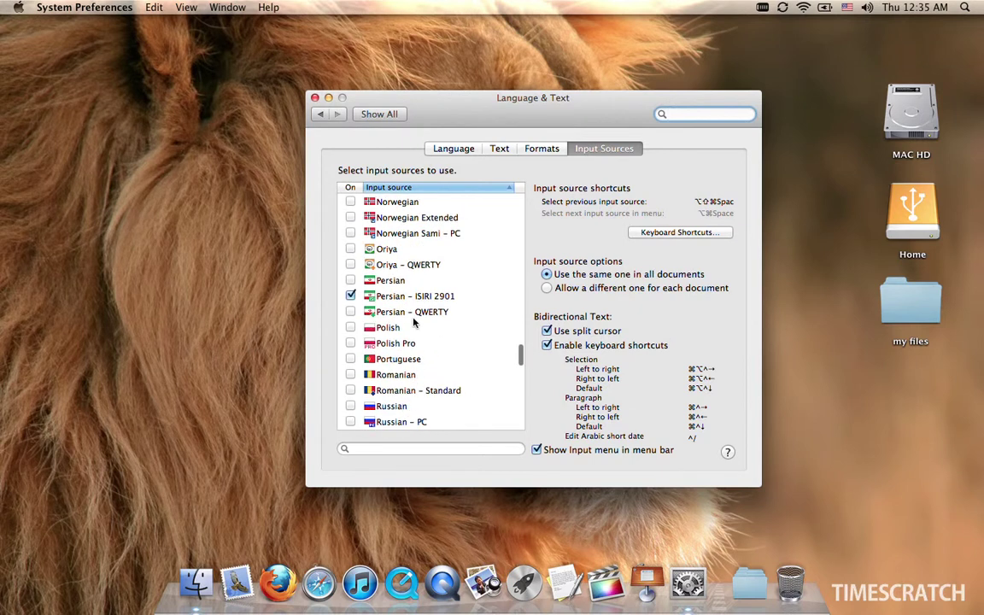
pyautogui.scroll(1, 470, 367)
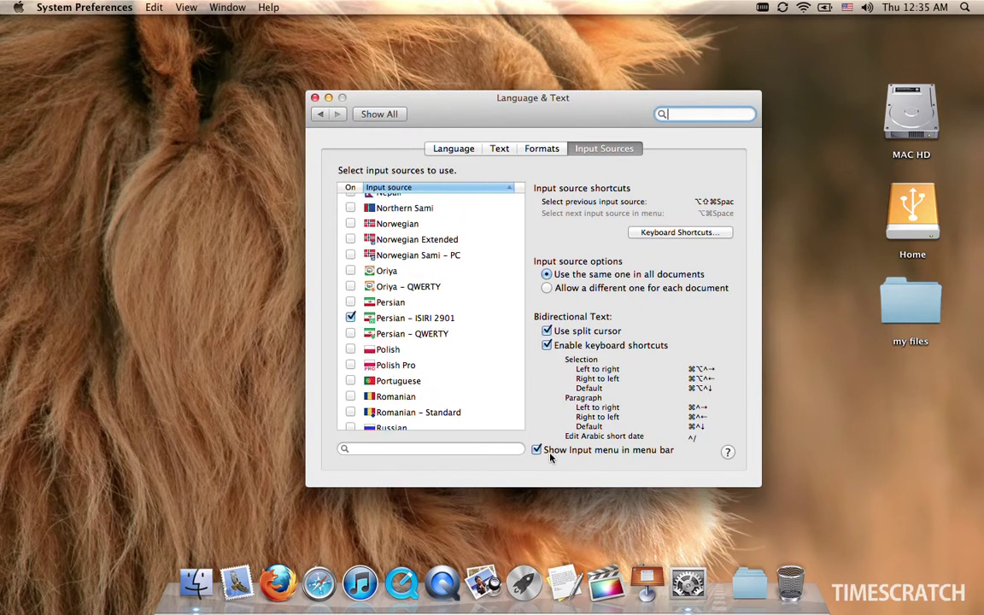
# Step: Review the Show Input menu in menu bar option, the input menu itself and the setting for using the same input source in all documents
pyautogui.click(553, 454)
pyautogui.click(553, 455)
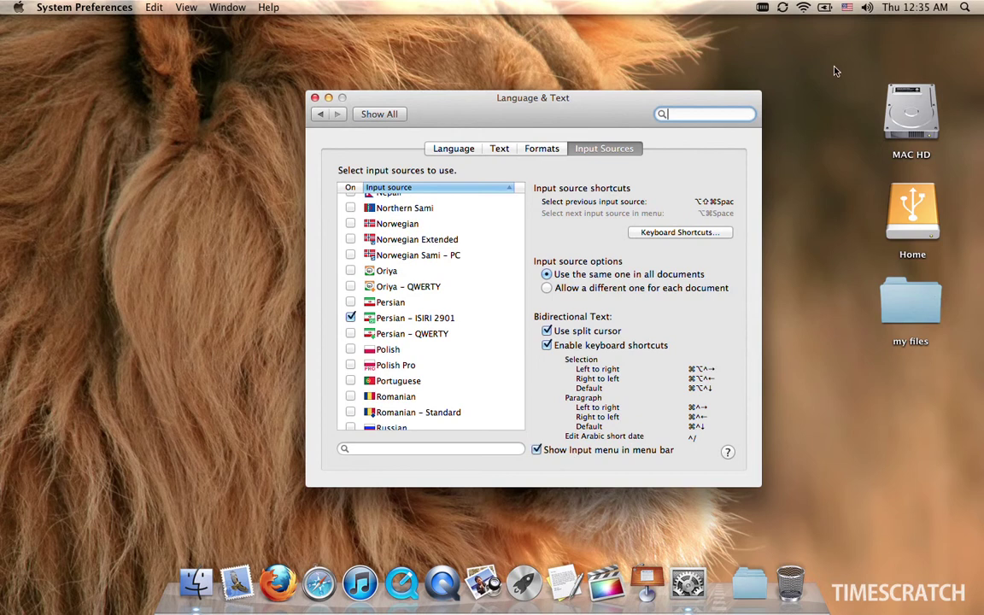
pyautogui.click(846, 7)
pyautogui.click(545, 271)
# Step: View the Mission Control keyboard shortcuts in the Keyboard preferences and quit System Preferences
pyautogui.click(374, 115)
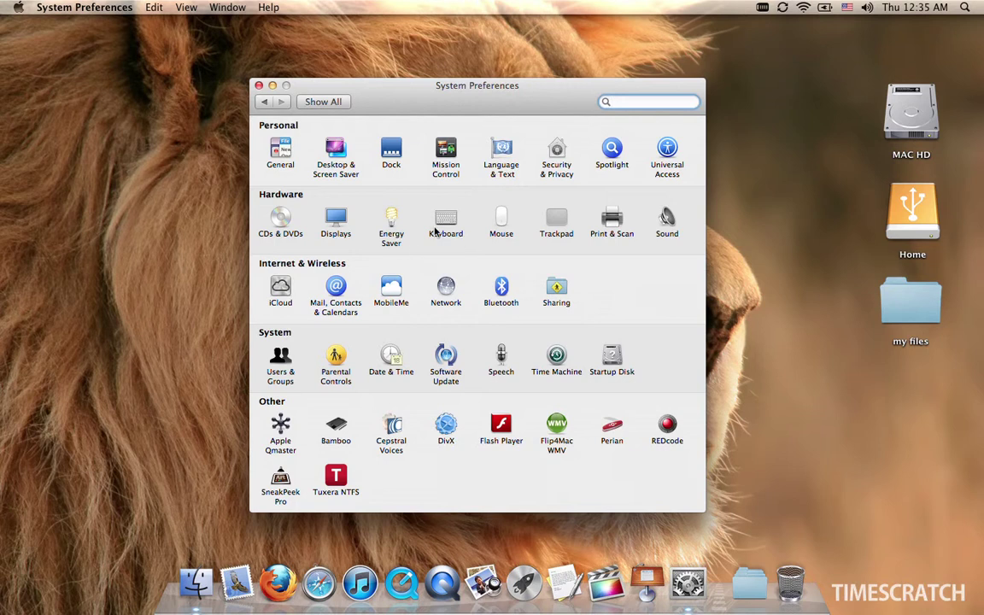
pyautogui.click(445, 220)
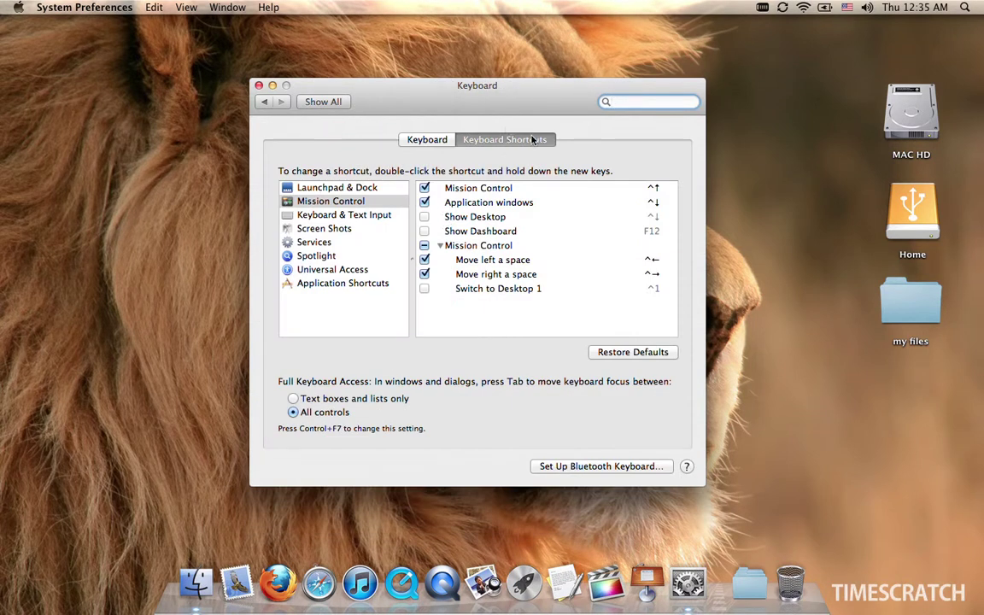
pyautogui.click(306, 103)
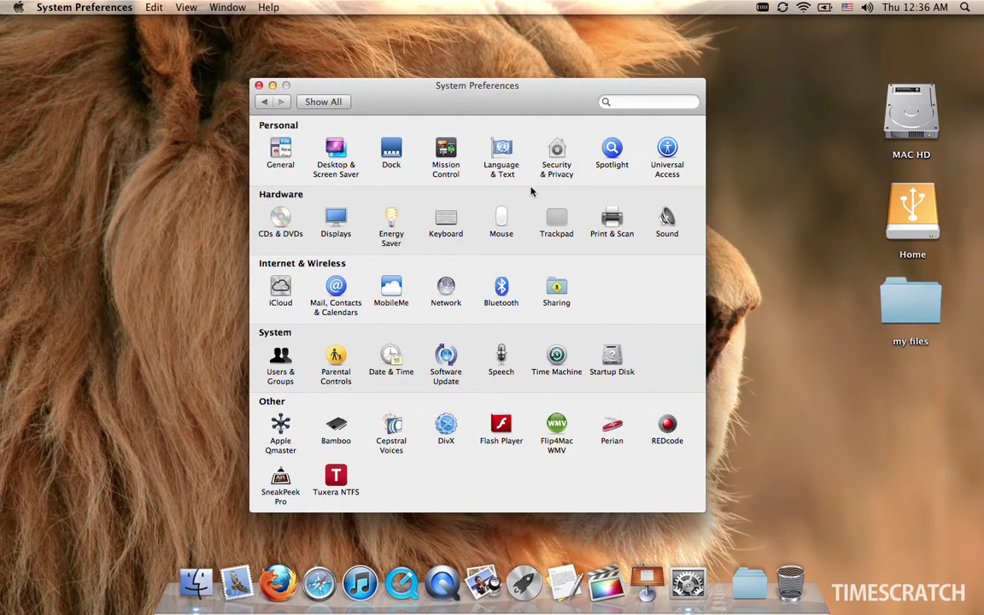
pyautogui.press('super+q')
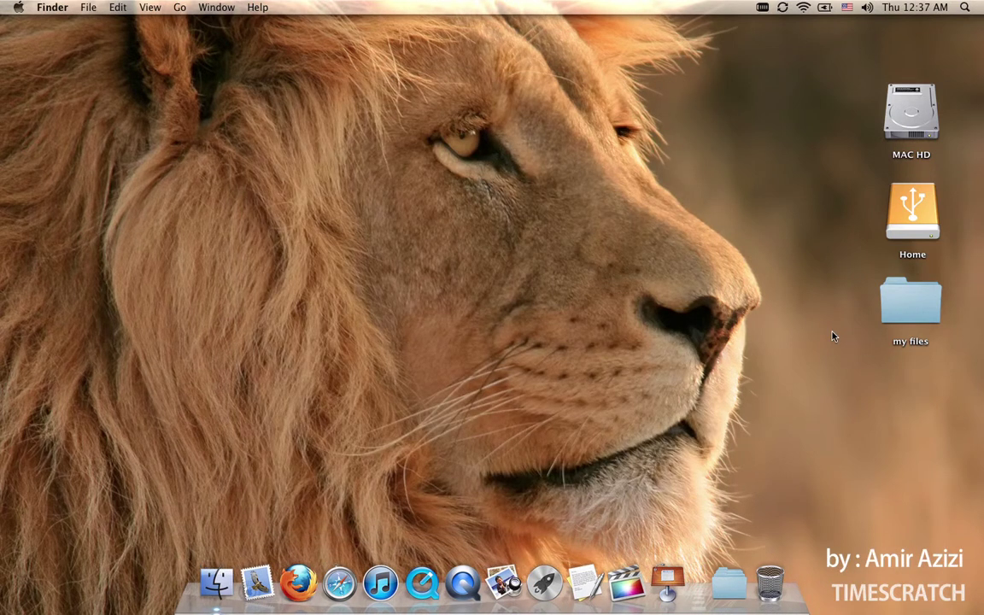